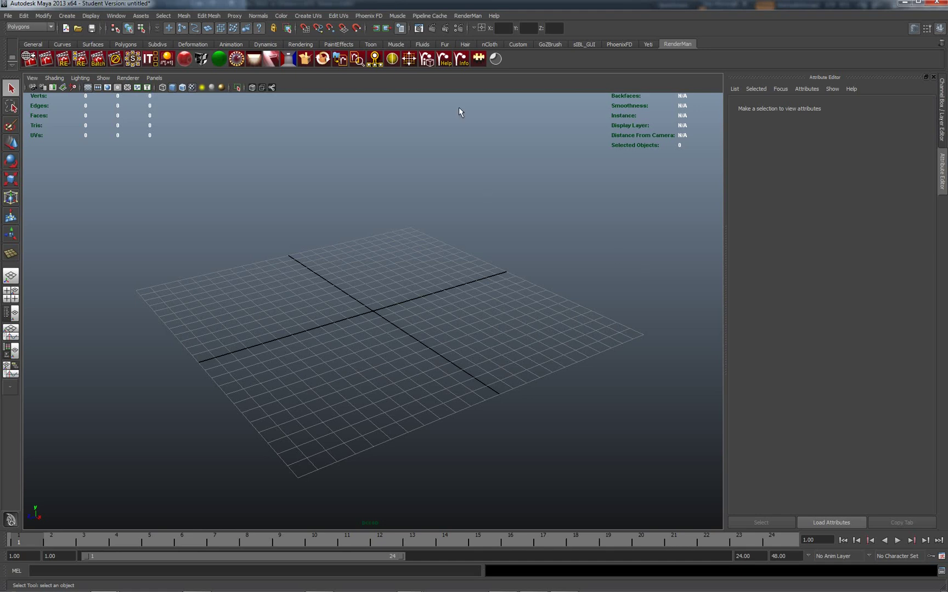
- Create a polygon plane covering the whole ground grid and hide the grid
click(121, 46)
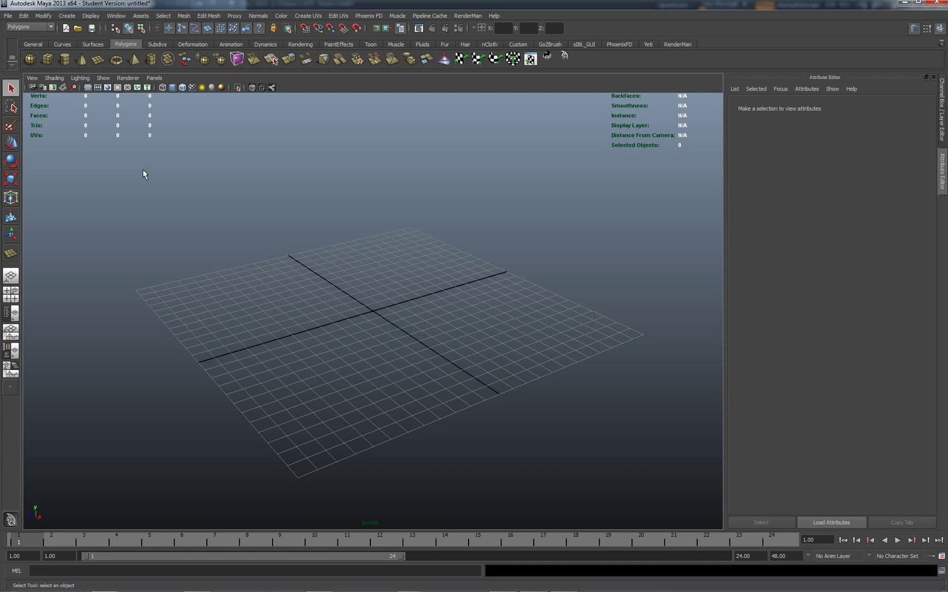
key(y)
drag(143, 290, 643, 336)
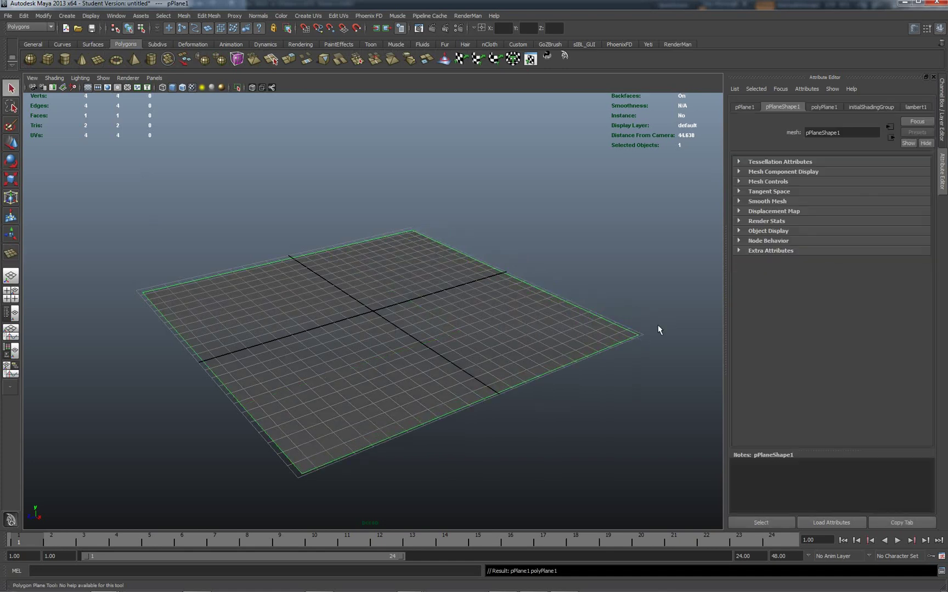
key(q)
click(88, 87)
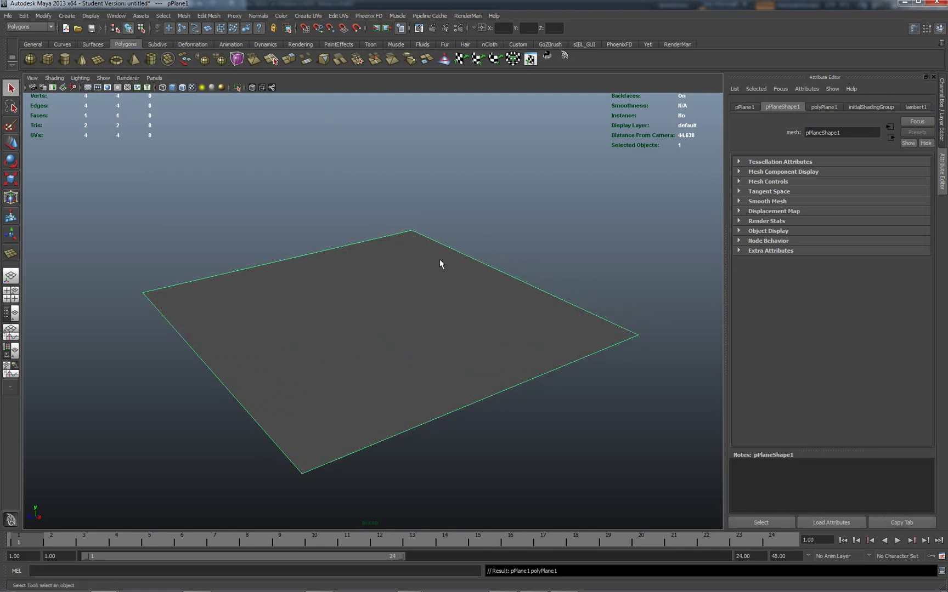
- Assign a new RenderMan RMSMatte material to the plane and re-render the scene
right_click(455, 253)
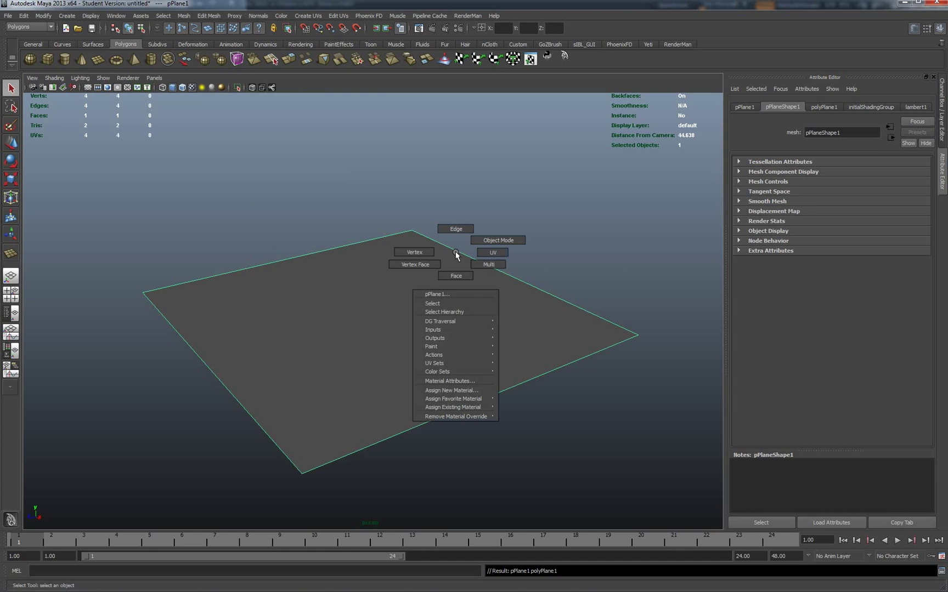
click(575, 212)
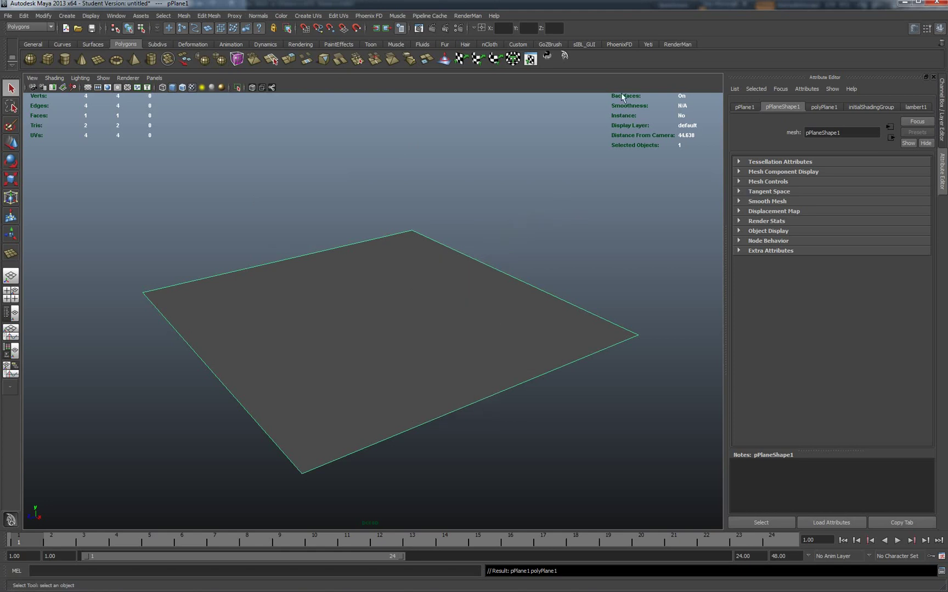
click(678, 44)
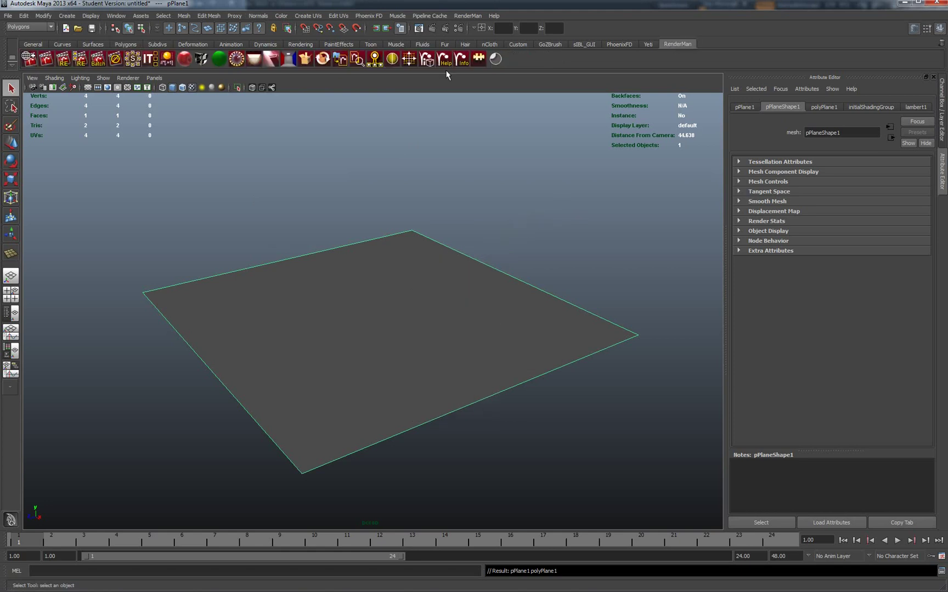
click(220, 62)
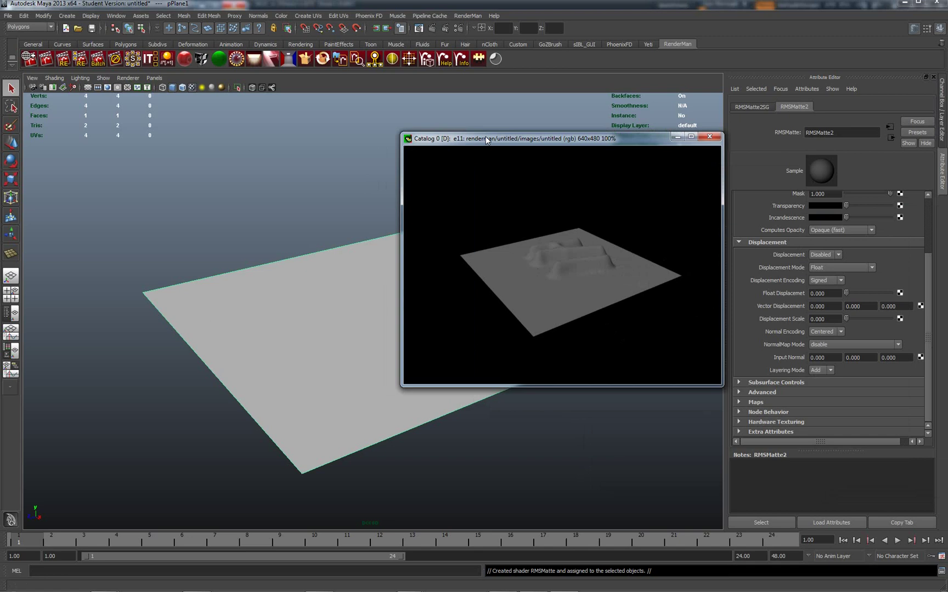
right_click(420, 182)
click(453, 189)
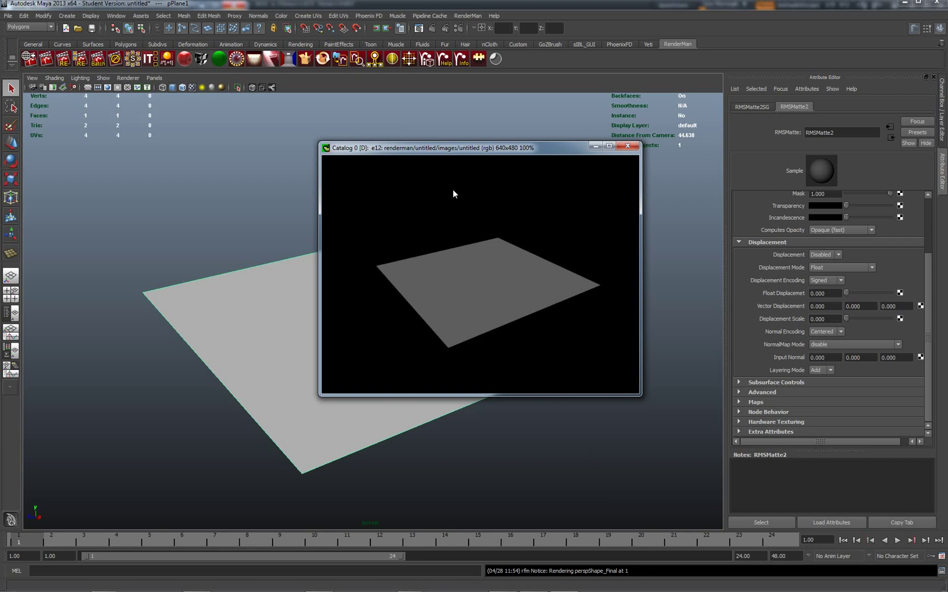
- Set the Displacement option of the plane's RMSMatte material to Bump and re-render
click(312, 252)
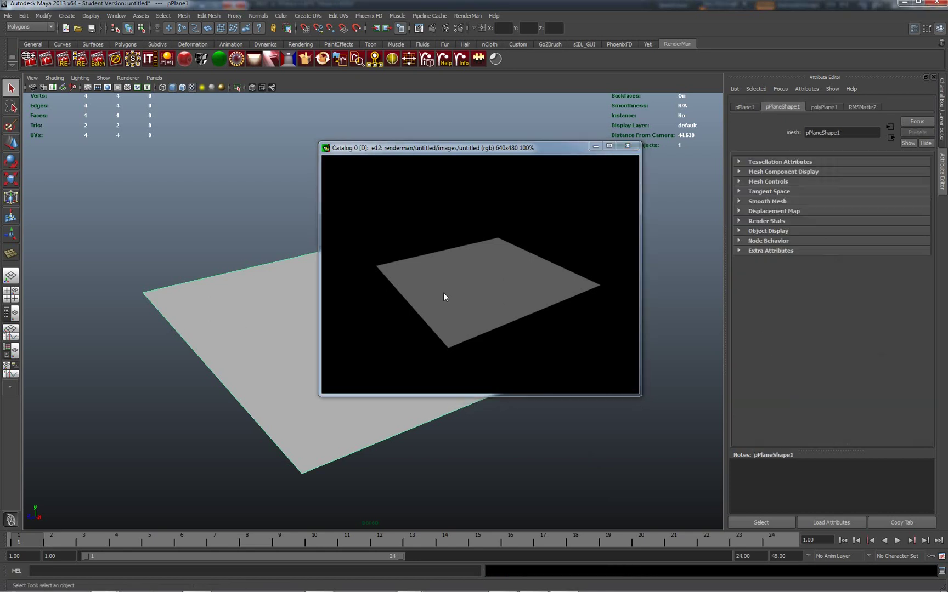
click(863, 106)
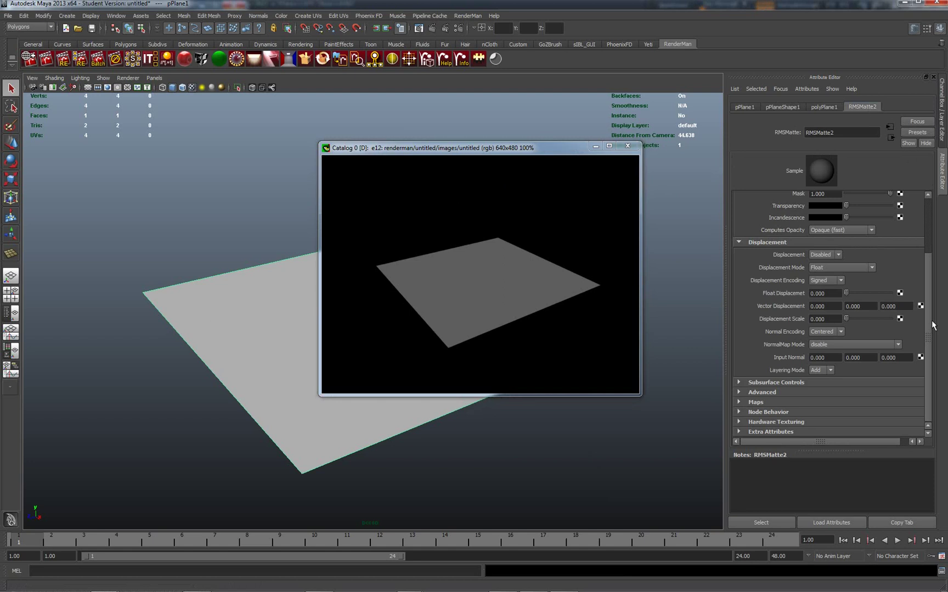
drag(931, 322, 931, 258)
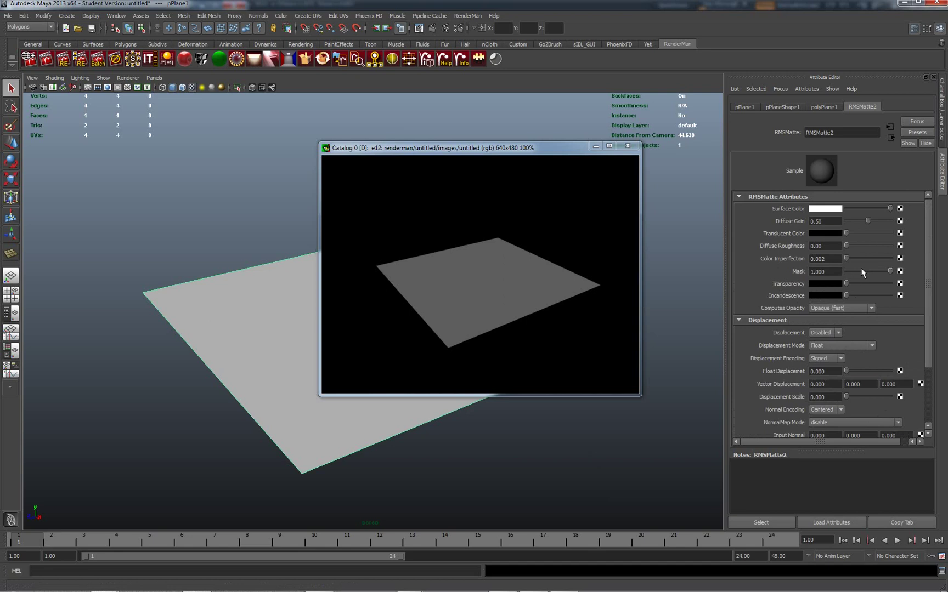
scroll(930, 290, down, 1)
scroll(930, 290, down, 5)
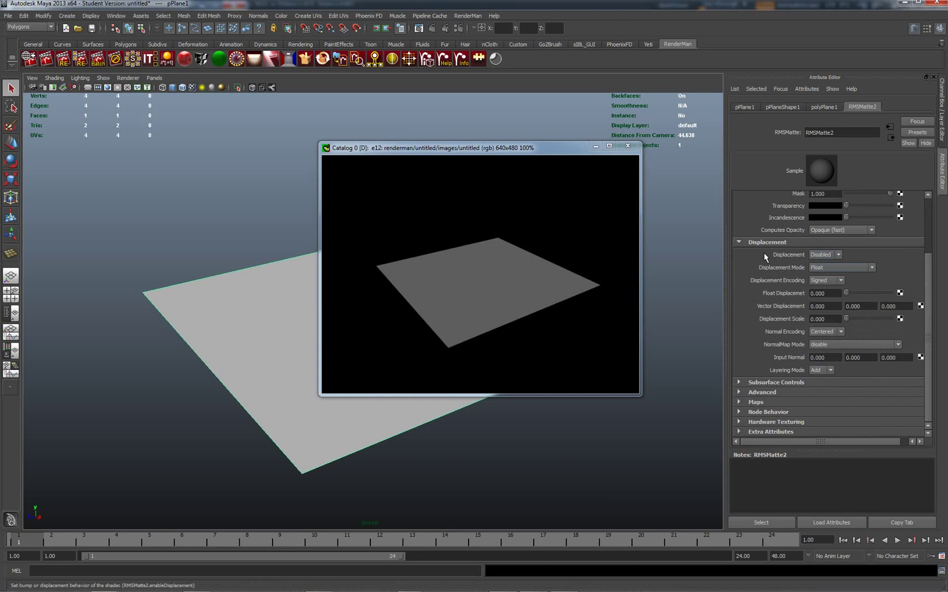
click(838, 255)
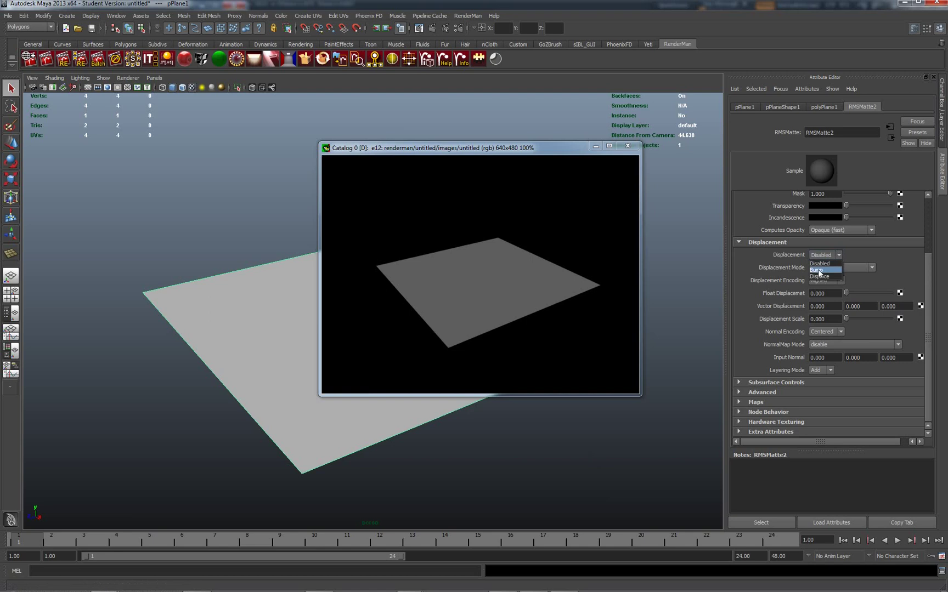
click(817, 270)
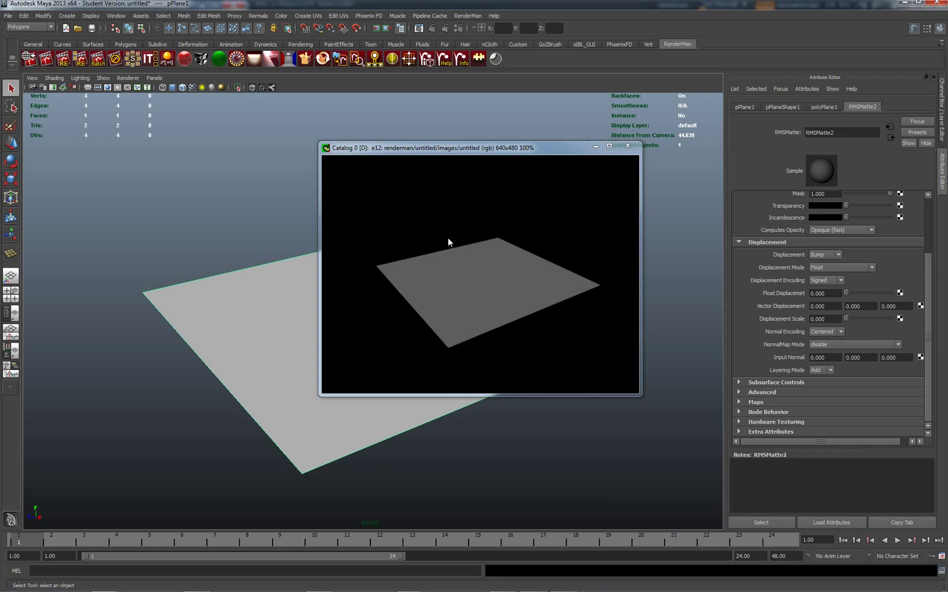
right_click(431, 206)
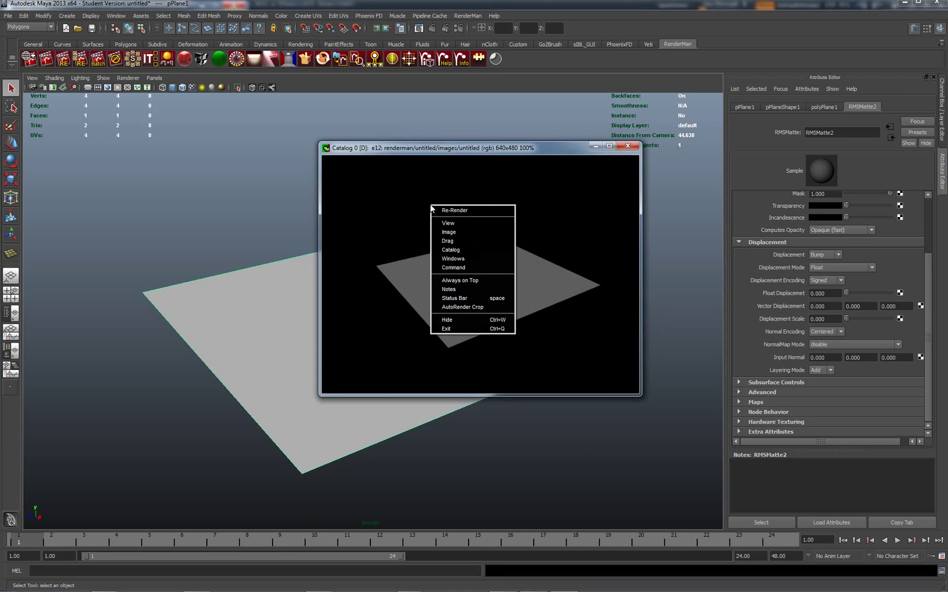
click(452, 210)
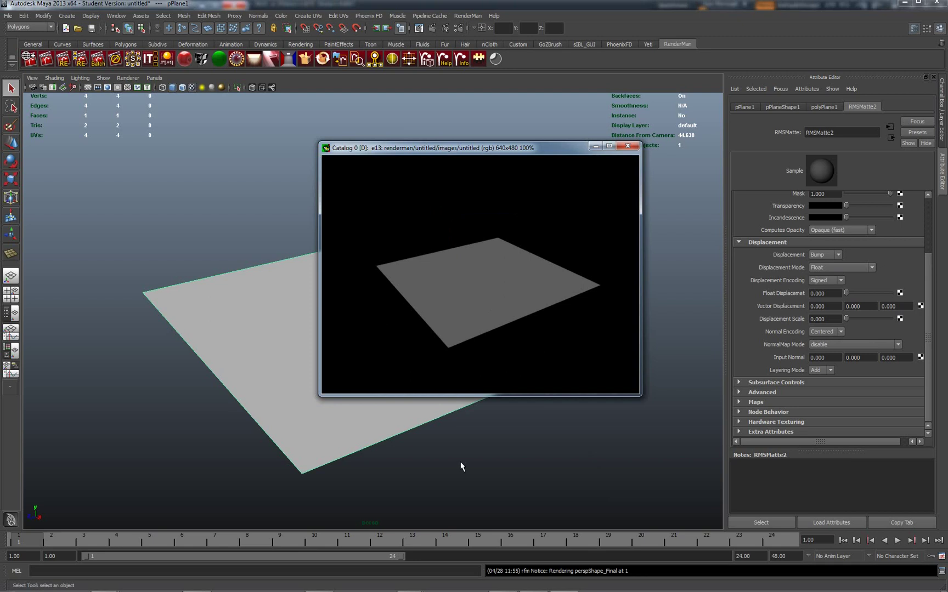
- Switch to Photoshop to view the black-and-white "HI" texture unobstructed, and return to Maya
mouse_move(324, 587)
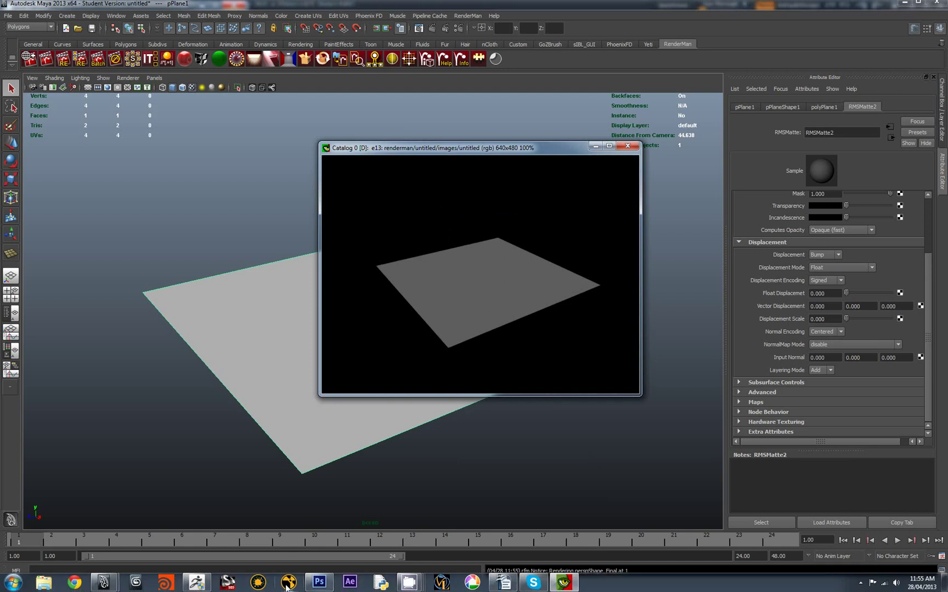
click(323, 584)
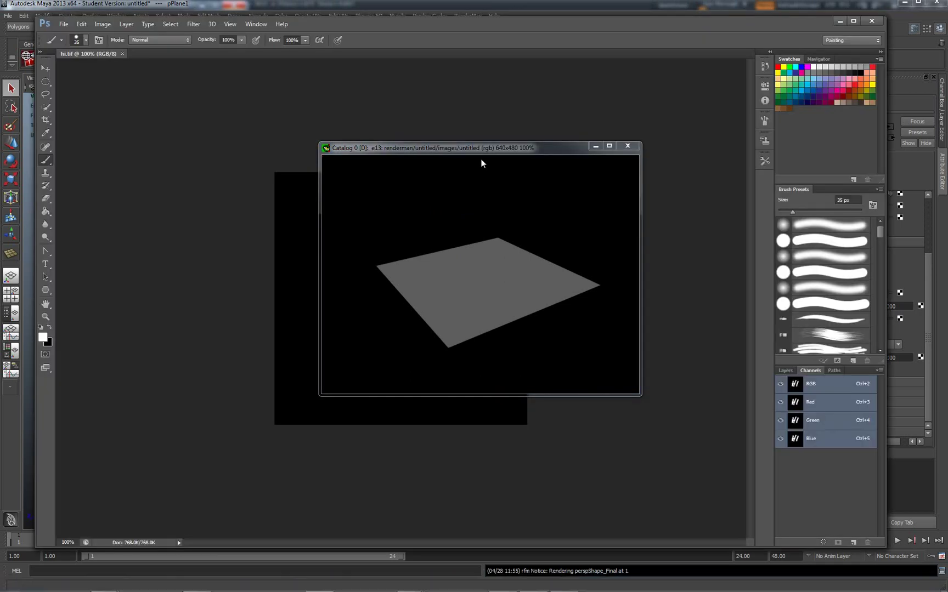
drag(464, 149, 947, 231)
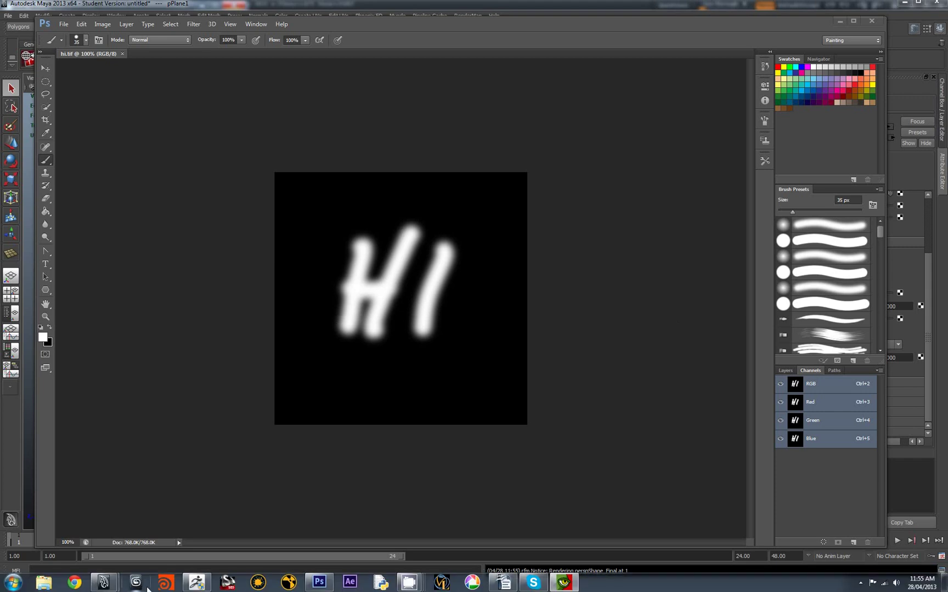
mouse_move(107, 581)
click(164, 530)
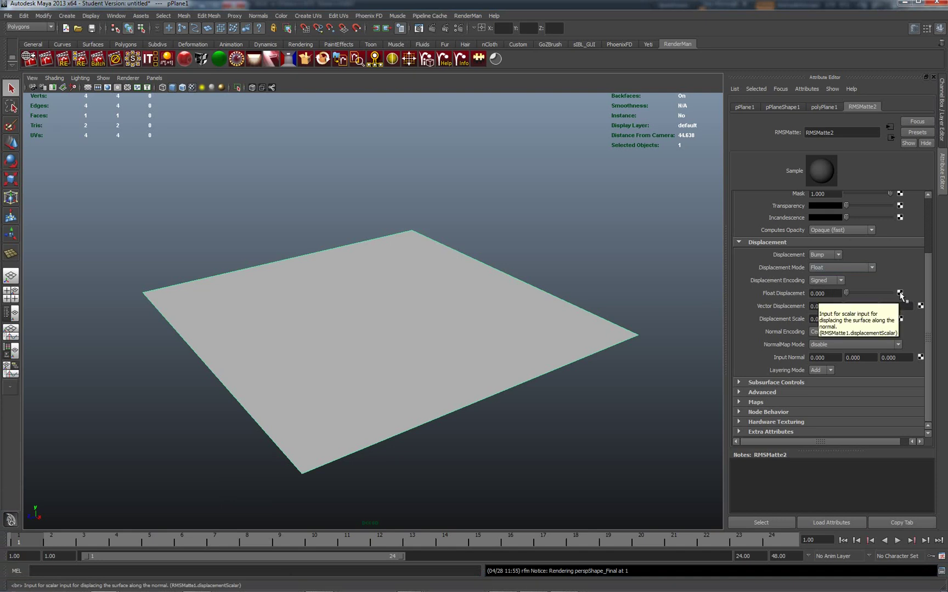
- Connect a File texture to the material's float displacement input and load hi.tif from sourceimages as its image
click(899, 294)
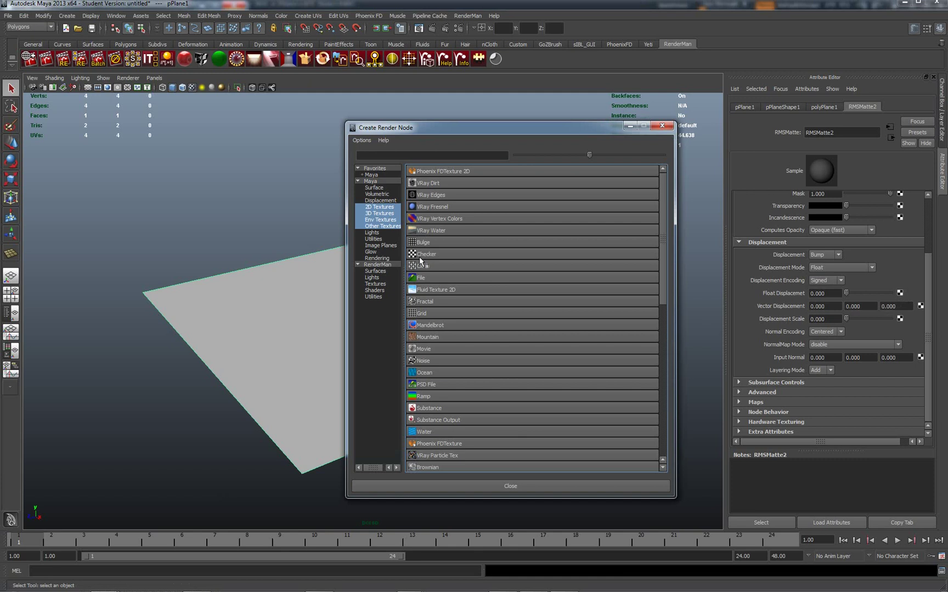
click(421, 278)
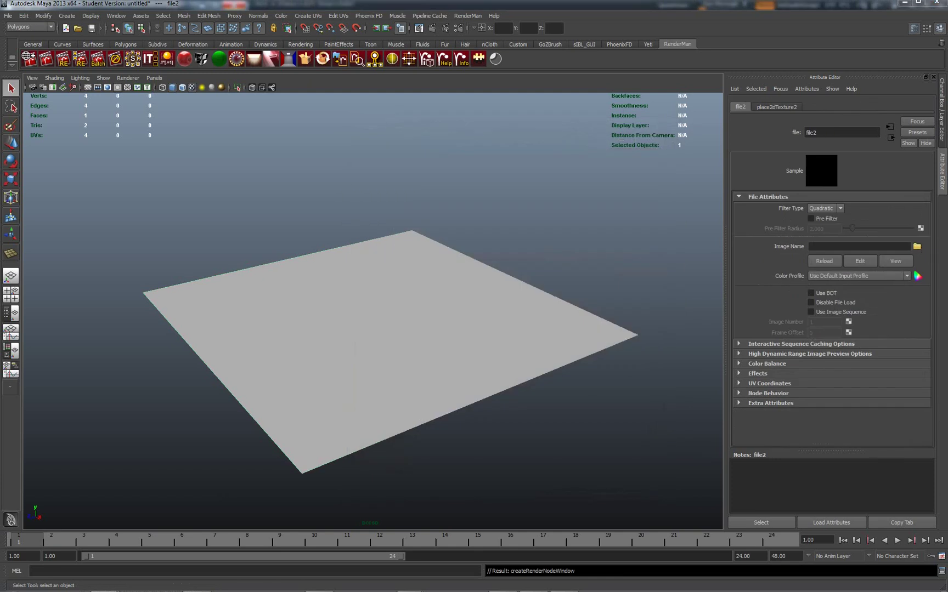
click(916, 246)
drag(625, 75, 373, 50)
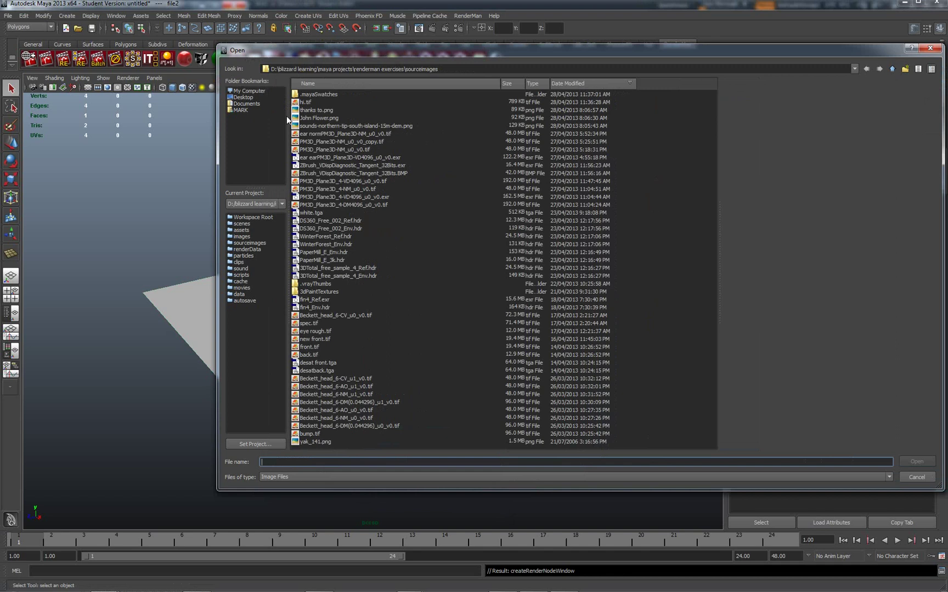
click(304, 103)
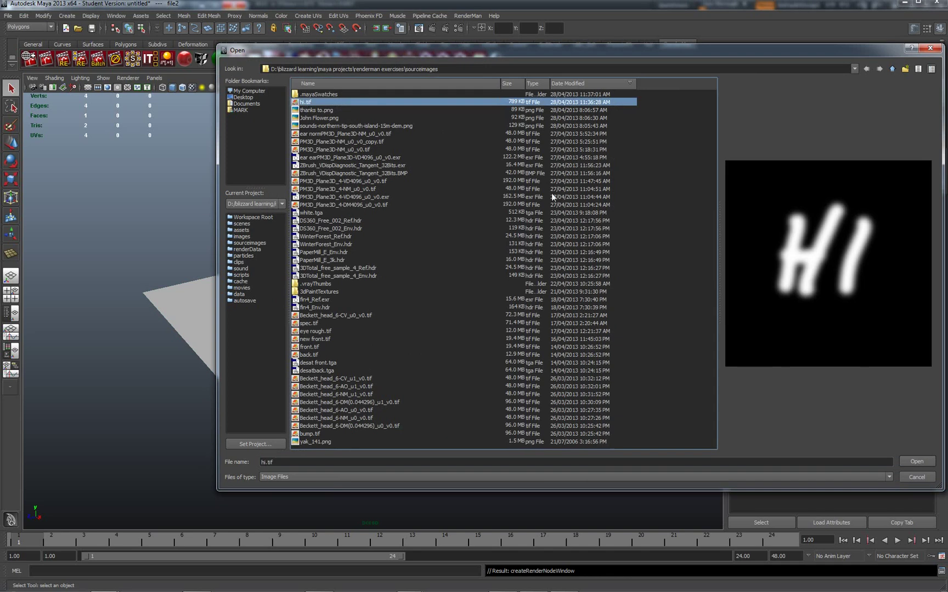
click(915, 461)
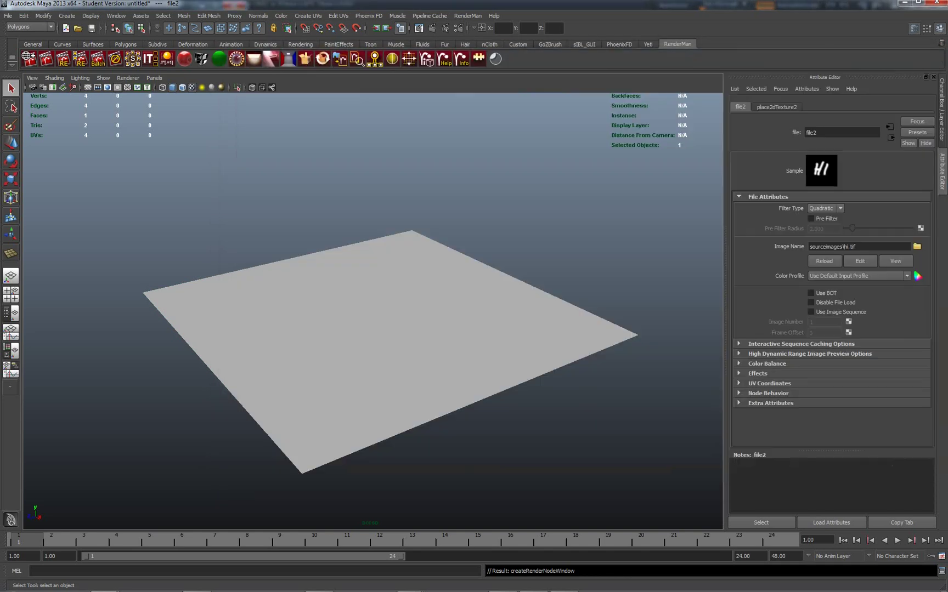
- Re-render the plane to check the effect of the hi.tif texture
drag(253, 129, 301, 131)
right_click(294, 178)
click(318, 187)
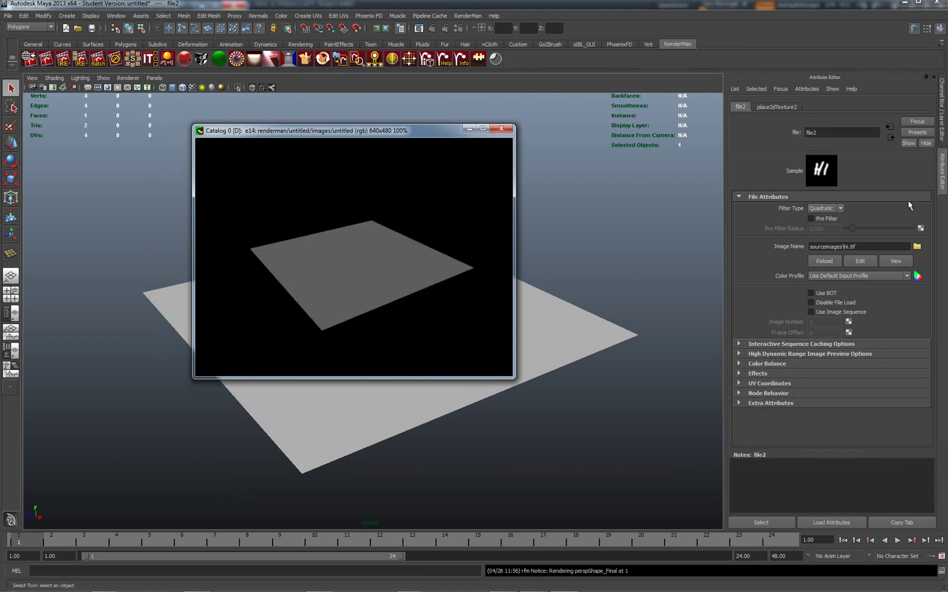
- Set the Displacement Scale of the plane's RMSMatte material to 1 and re-render
click(569, 327)
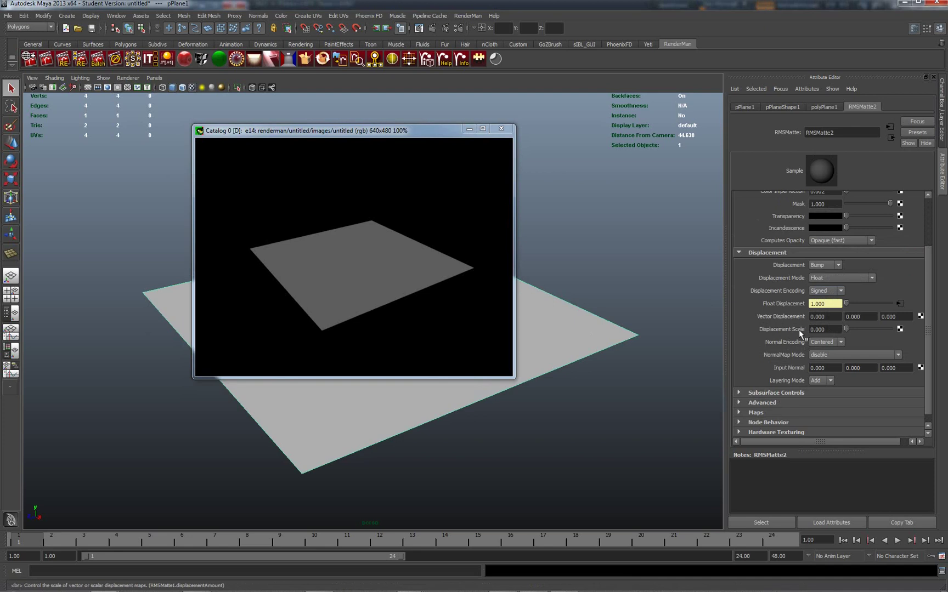
click(822, 329)
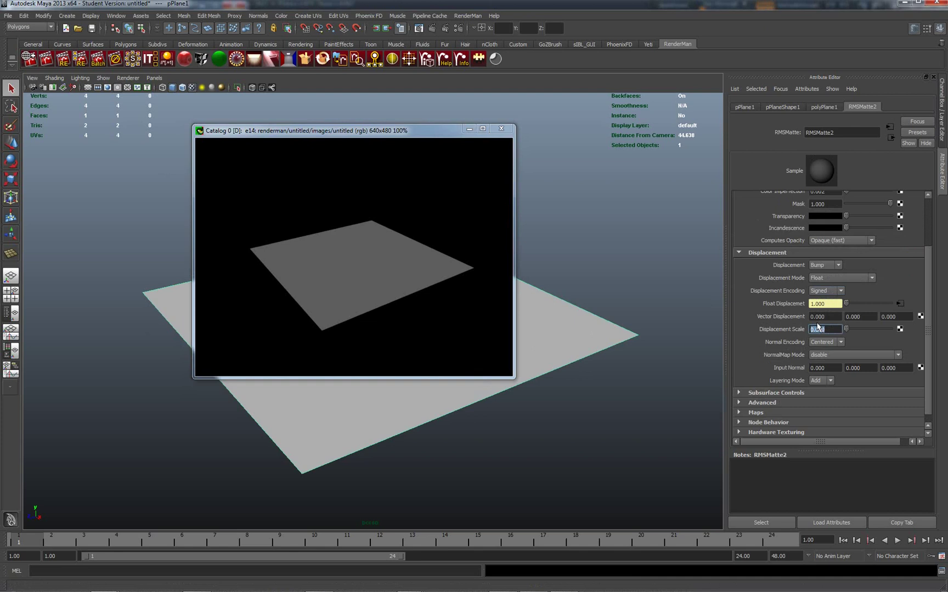
text(1)
key(Return)
right_click(400, 252)
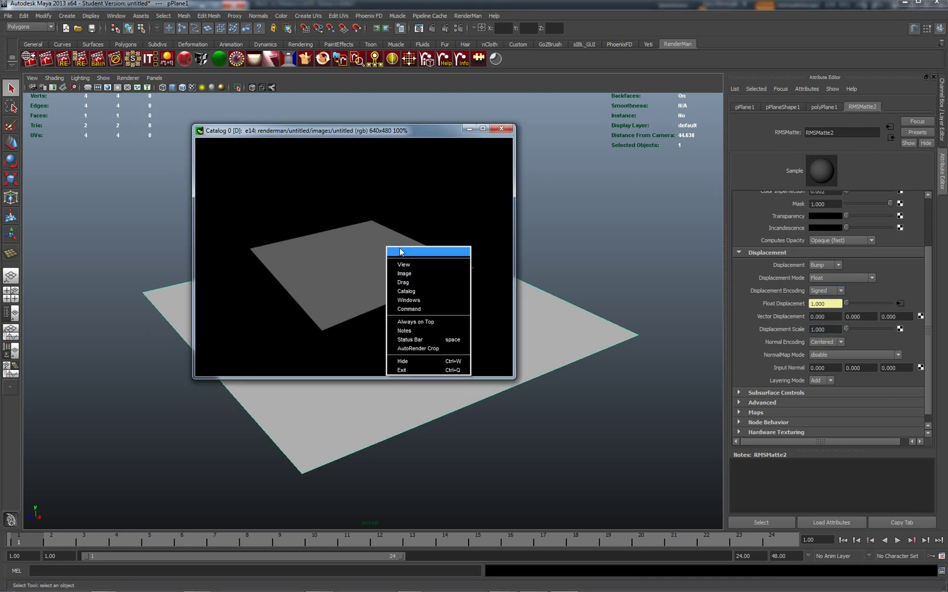
click(401, 252)
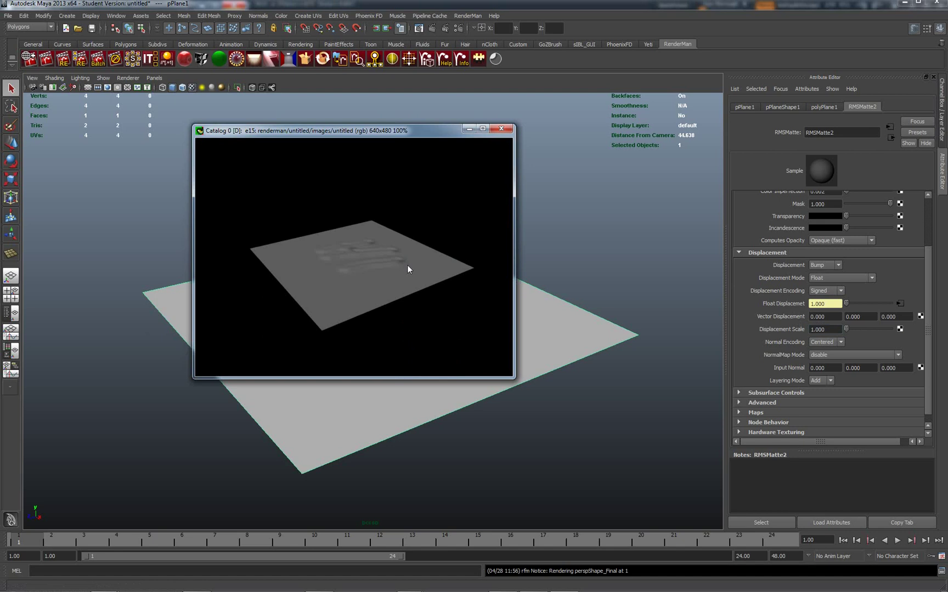
- Re-render the bumped plane from a higher camera angle
alt+drag(519, 417, 526, 435)
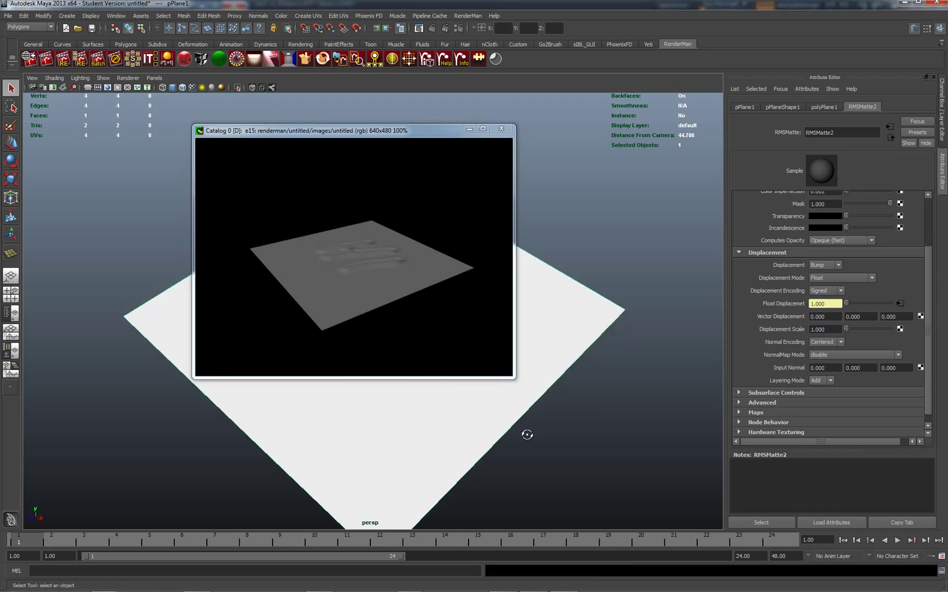
right_click(397, 271)
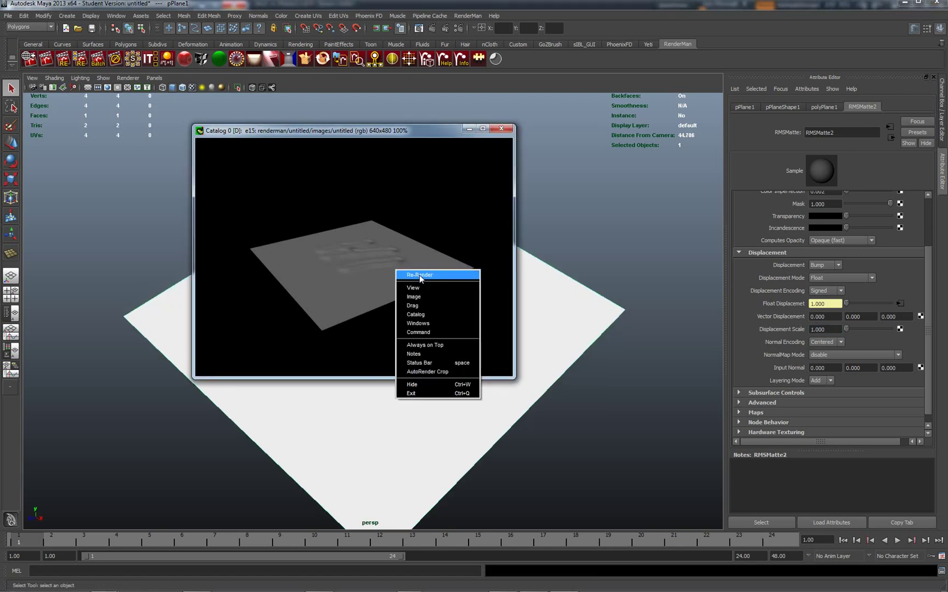
click(419, 275)
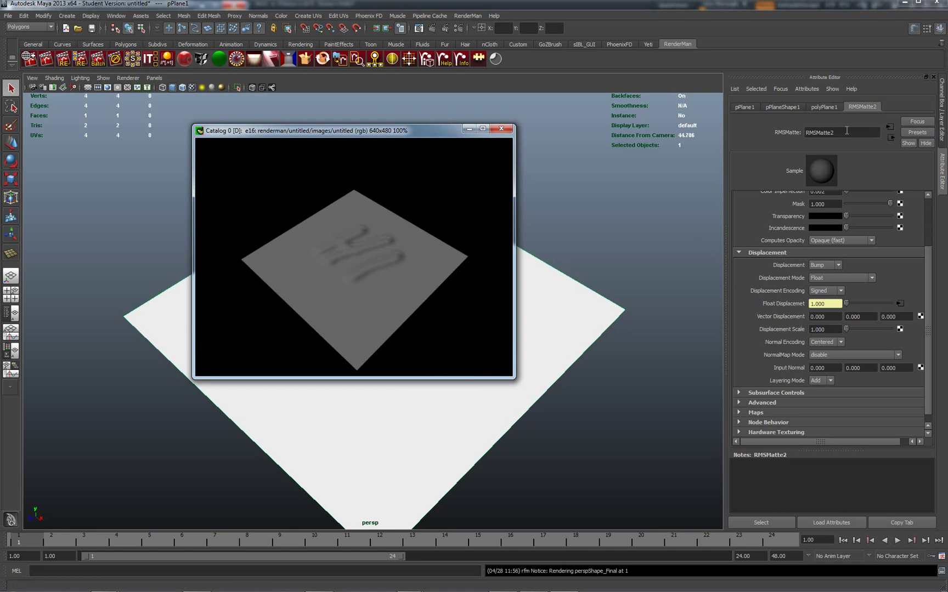
- Open the file texture connected to the RMSMatte2 material and set its Filter Type to Off
click(892, 137)
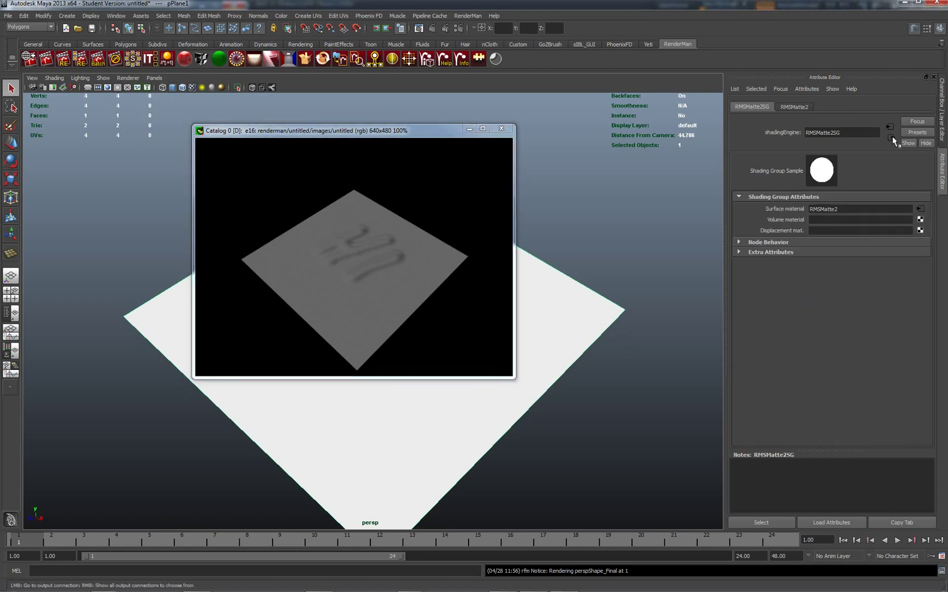
click(889, 127)
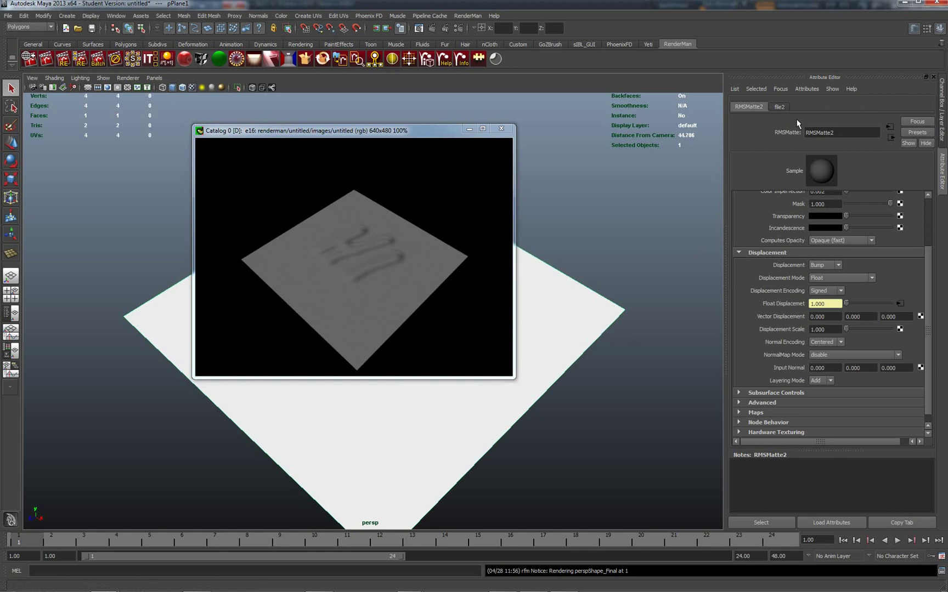
click(779, 107)
click(838, 207)
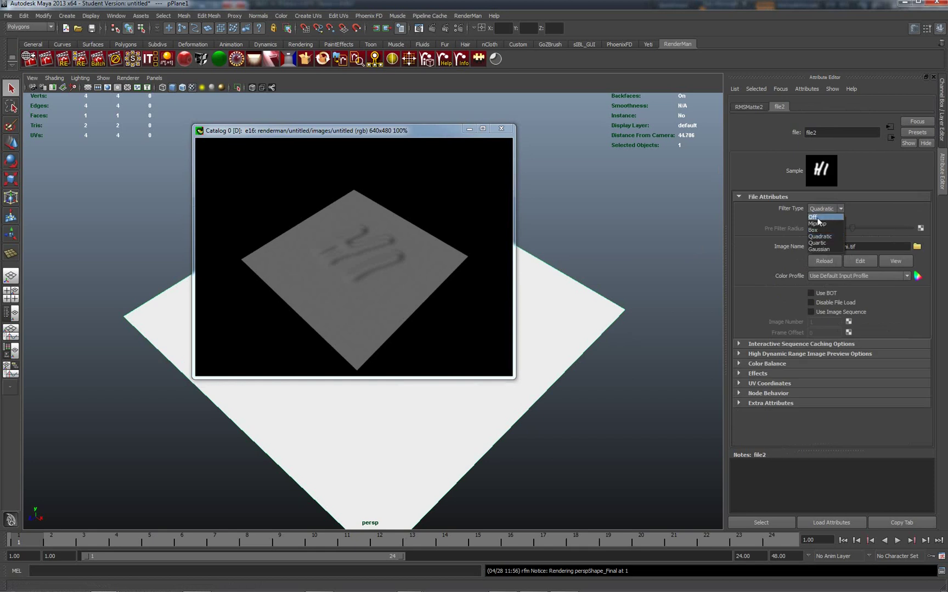
click(817, 217)
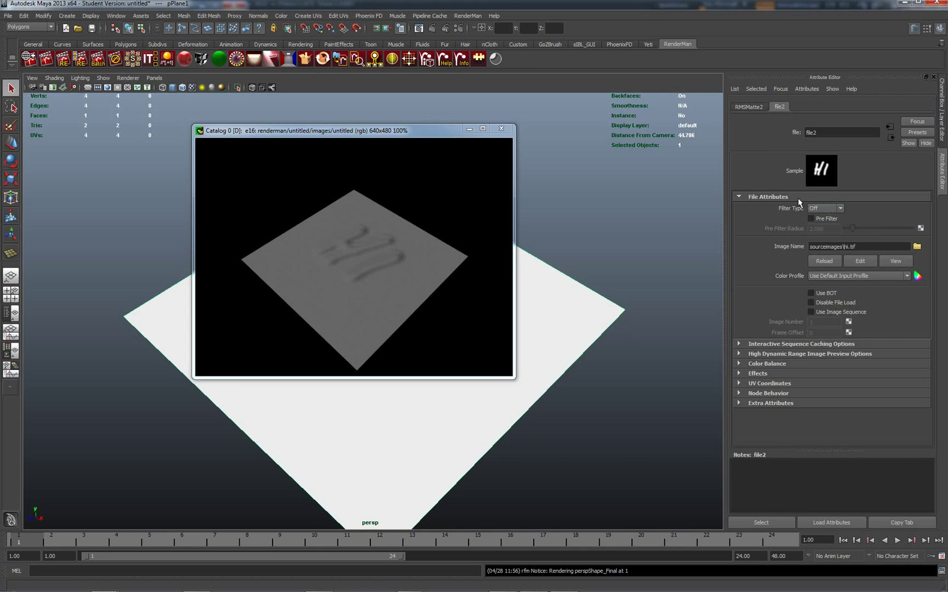
- Set the hi.tif texture's Color Profile to Linear sRGB and re-render the plane
click(907, 276)
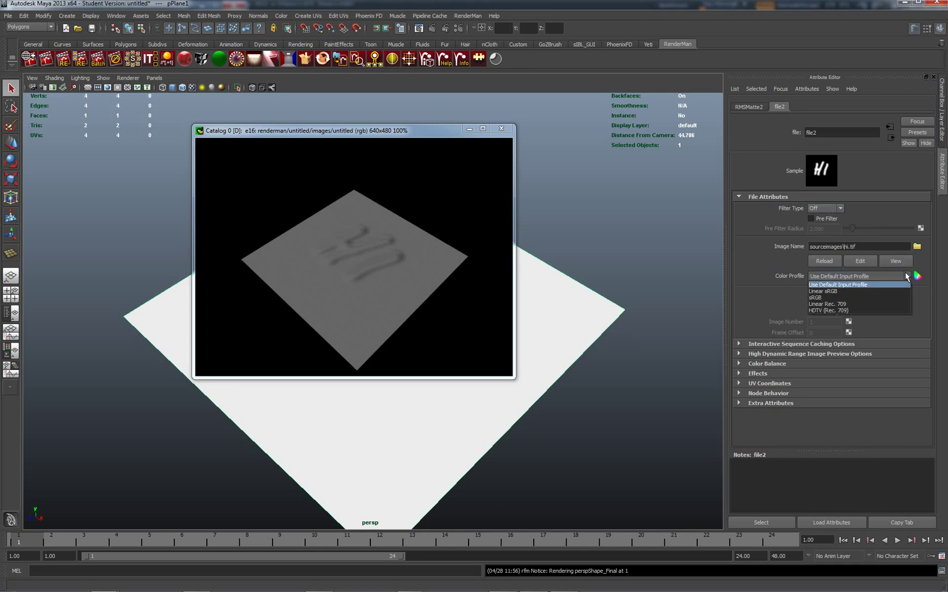
click(836, 291)
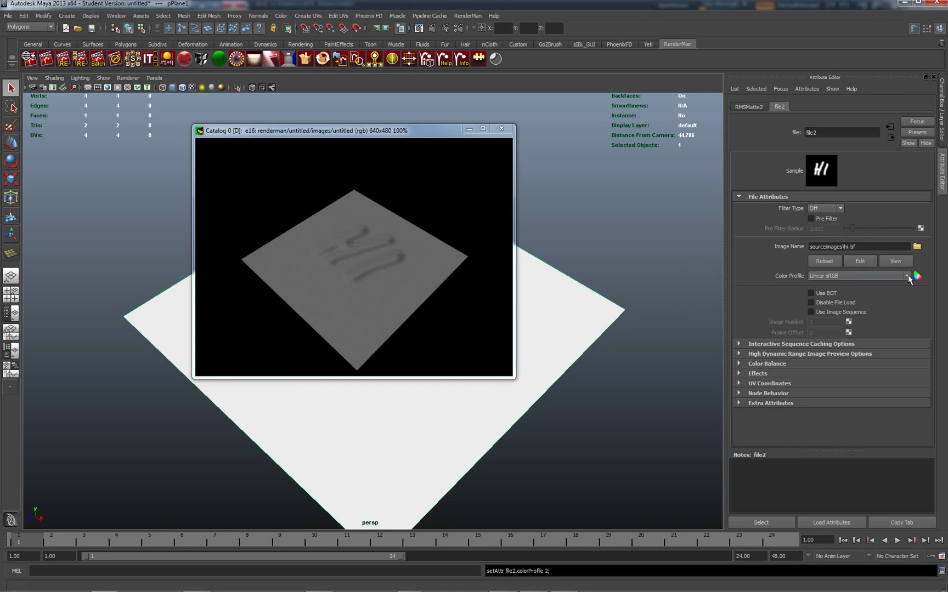
right_click(340, 257)
click(355, 262)
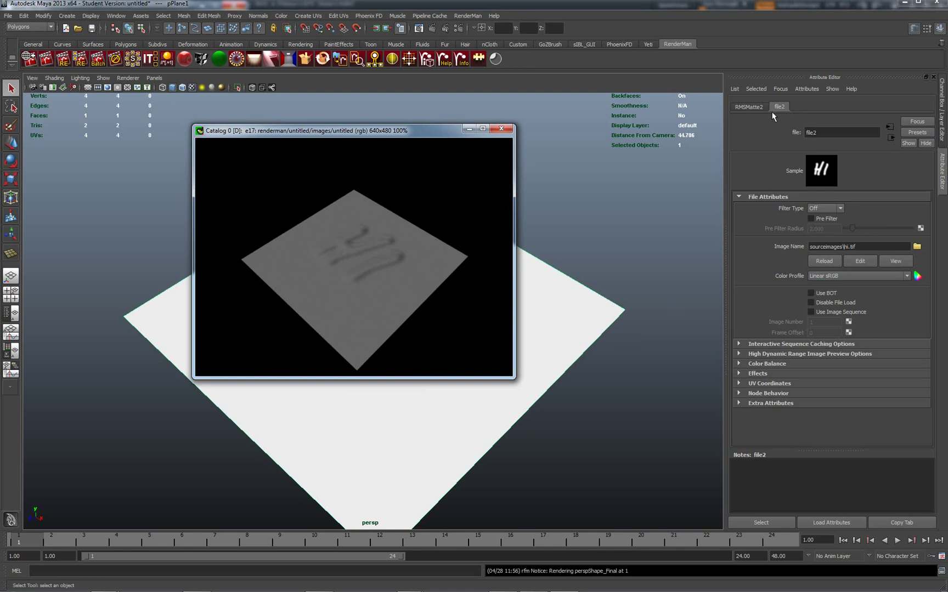
- Raise the RMSMatte2 material's Displacement Scale to about 94.4 and re-render the bumped plane
click(890, 128)
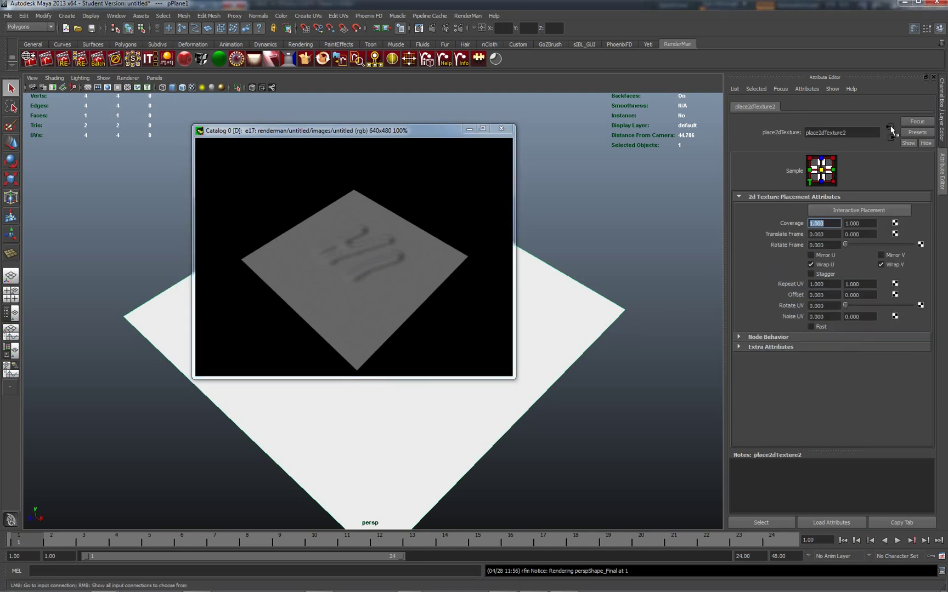
click(892, 137)
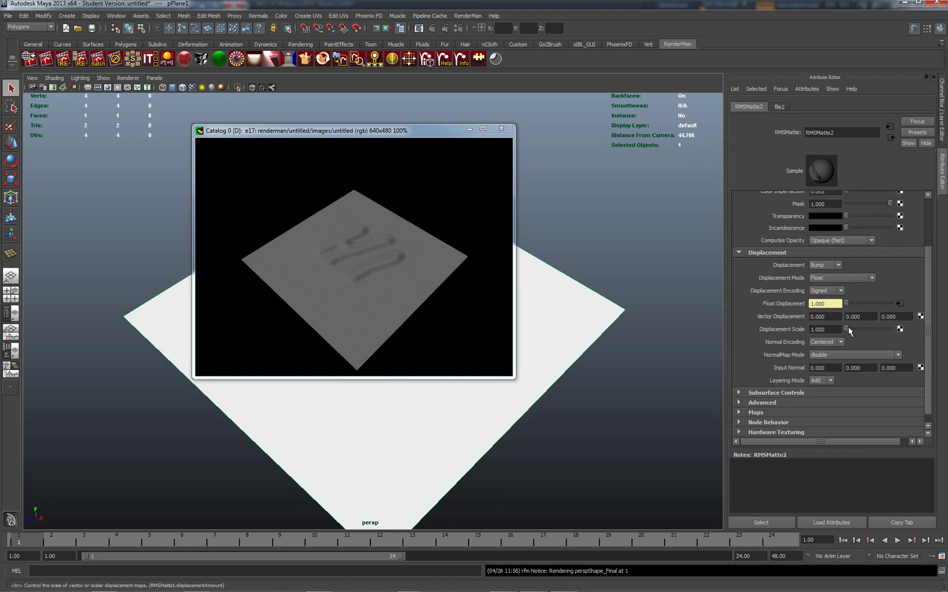
drag(847, 327, 858, 331)
right_click(357, 248)
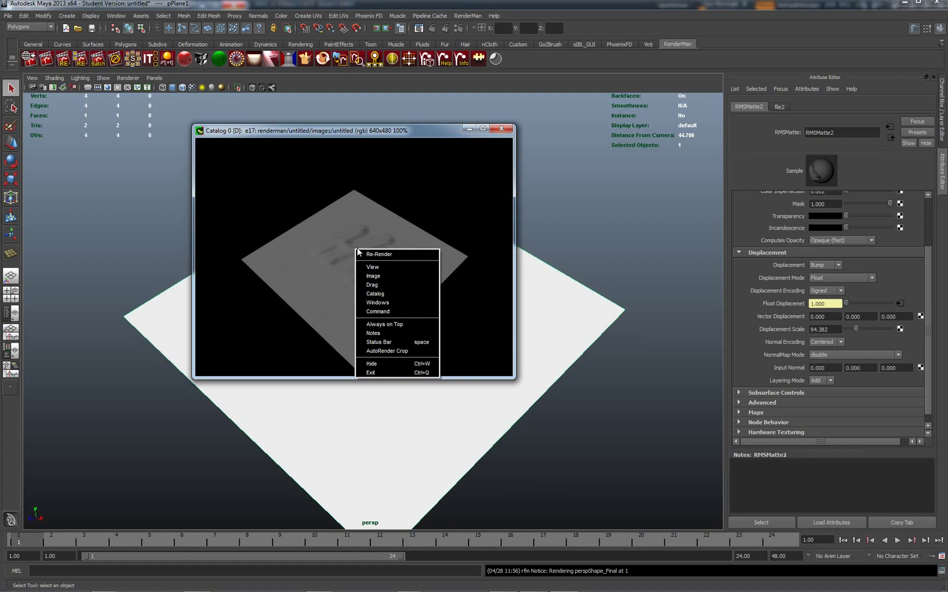
click(384, 255)
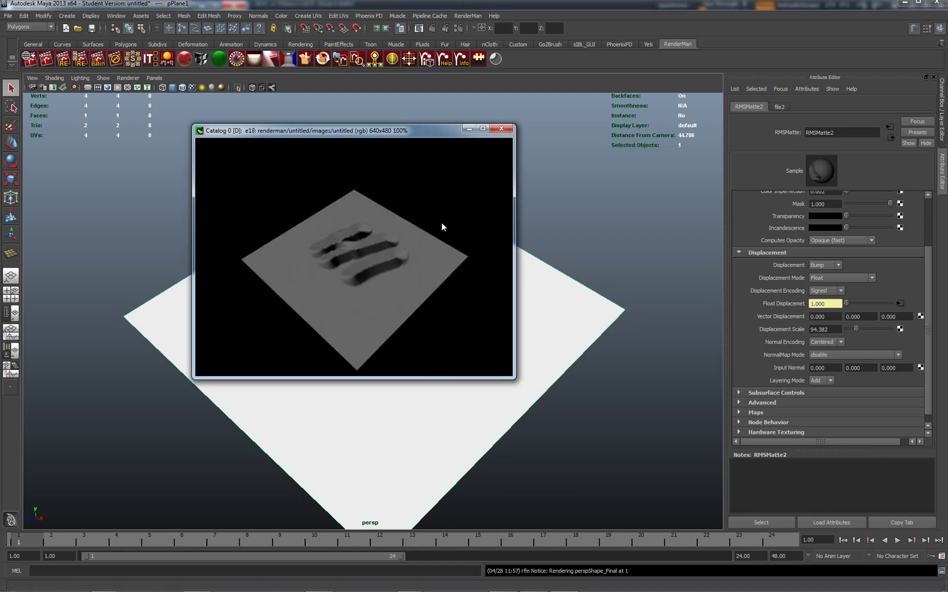
- Re-render the bump-mapped plane from an edge-on camera angle to check its silhouette
alt+drag(602, 419, 548, 391)
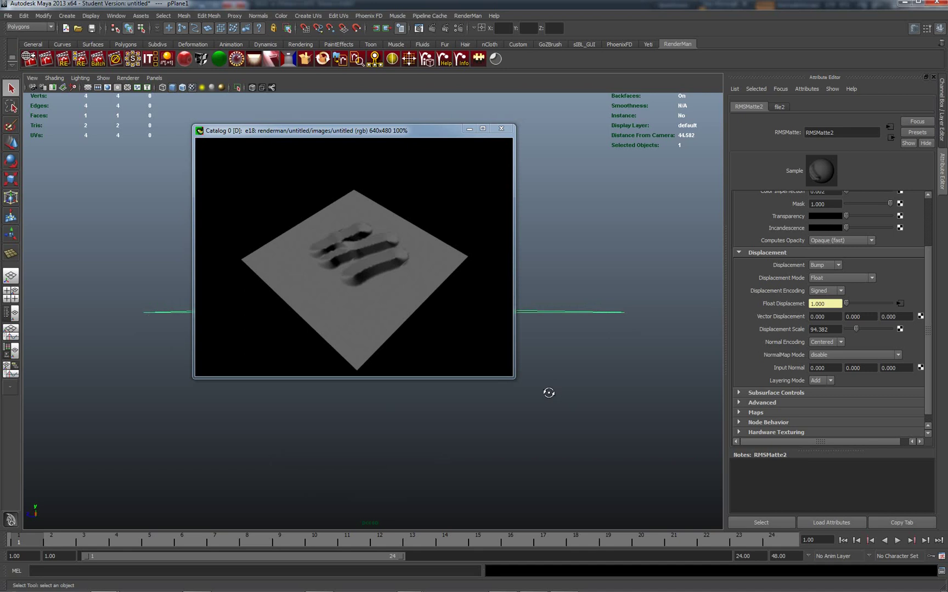
drag(399, 130, 282, 130)
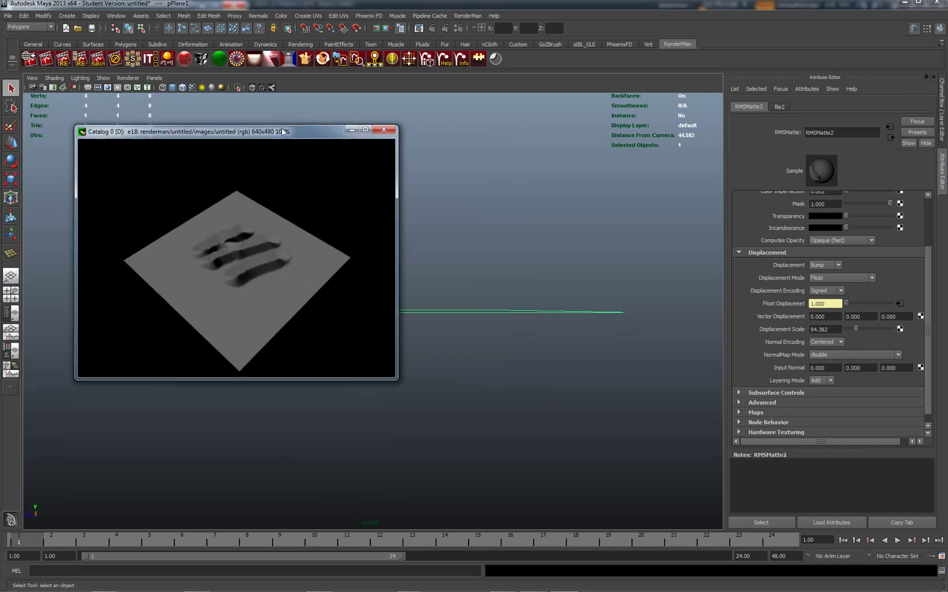
right_click(231, 225)
click(252, 231)
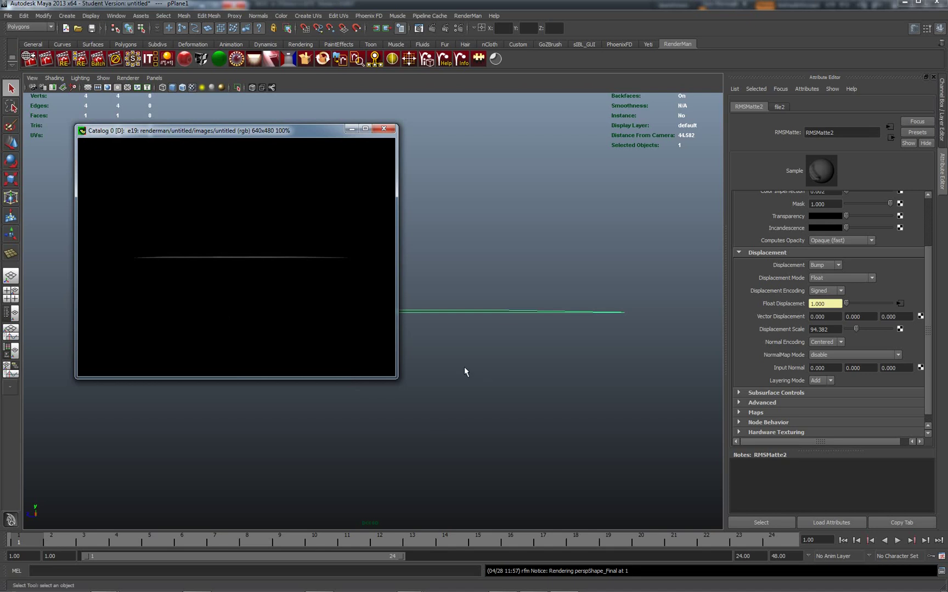
- Set the RMSMatte2 material's Displacement Scale to 1 and change its Displacement type to Displace
alt+drag(461, 363, 535, 381)
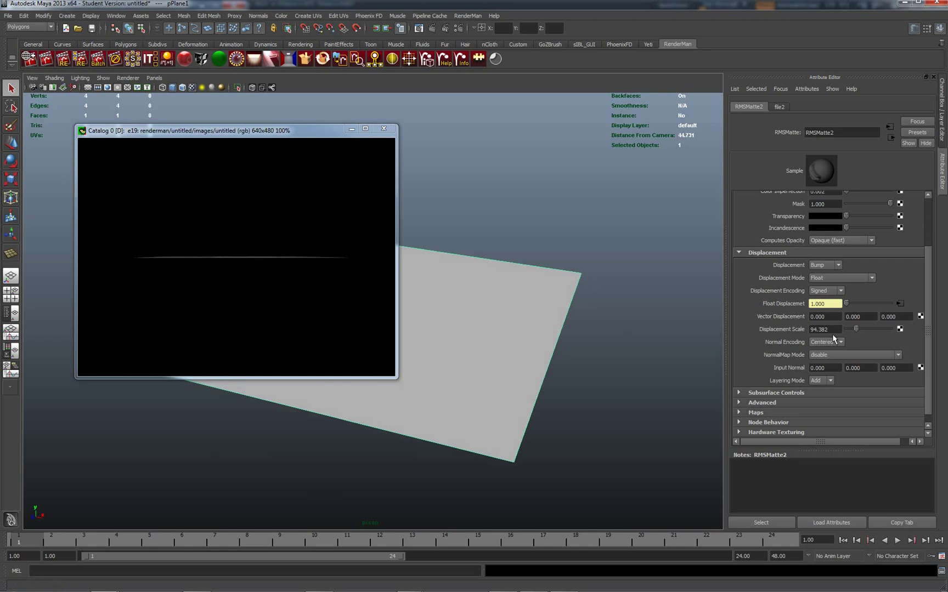
drag(835, 329, 804, 328)
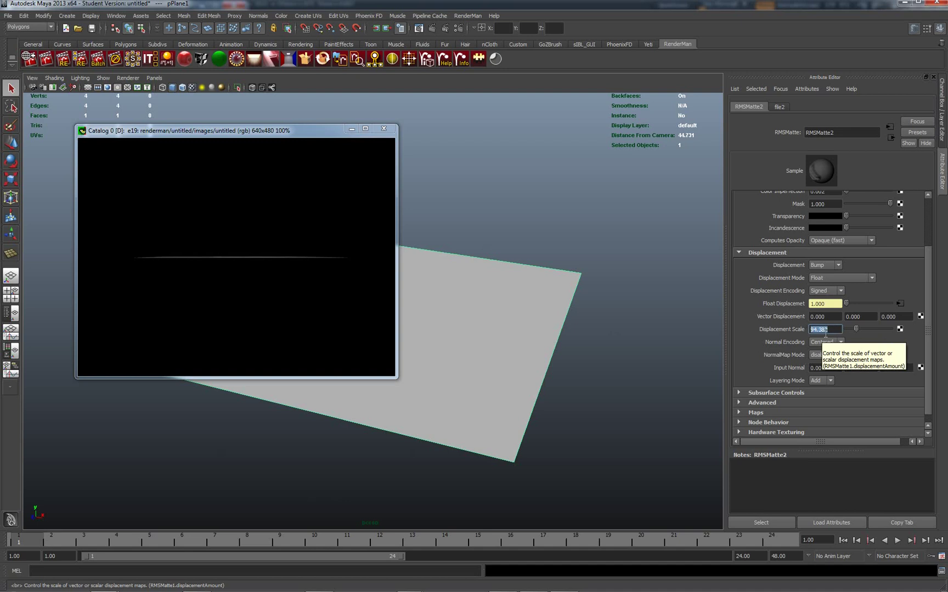
text(1)
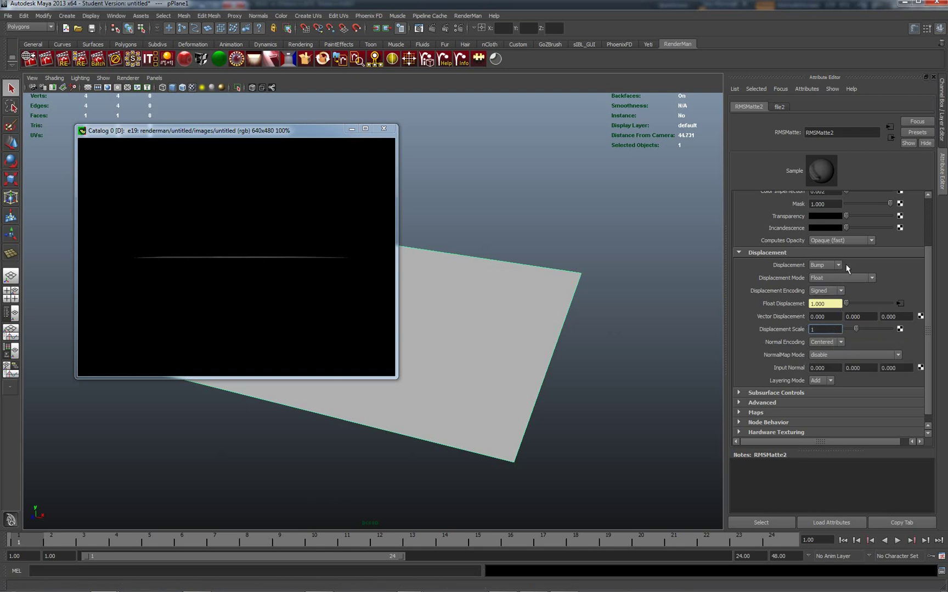
click(825, 265)
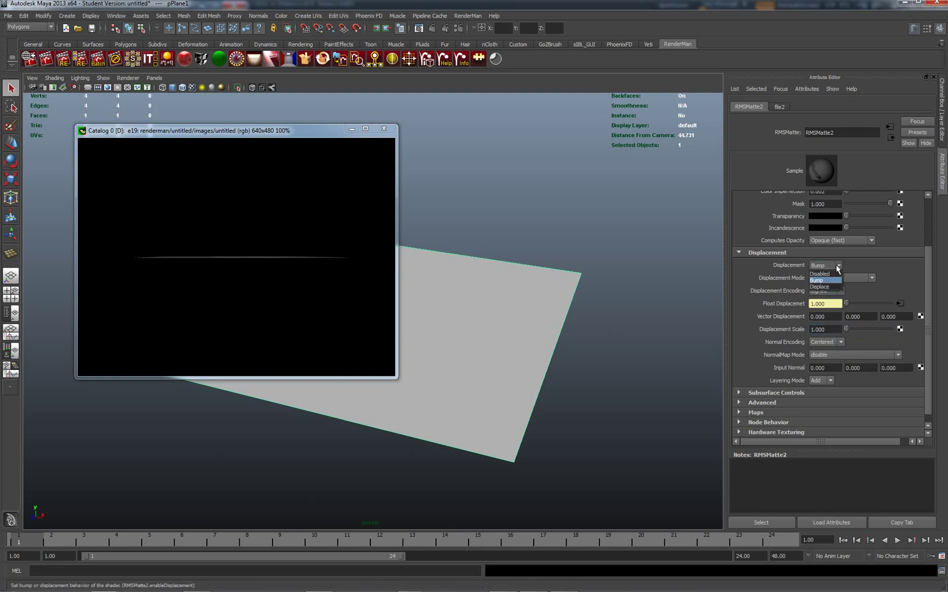
click(820, 286)
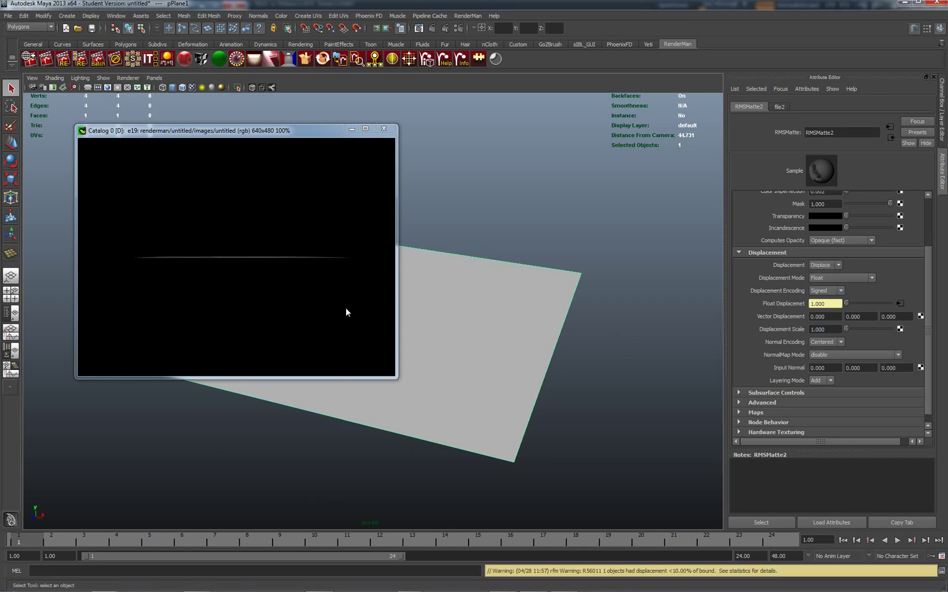
- Re-render the displaced plane from the raised angle and again from an edge-on camera angle
right_click(244, 271)
click(256, 273)
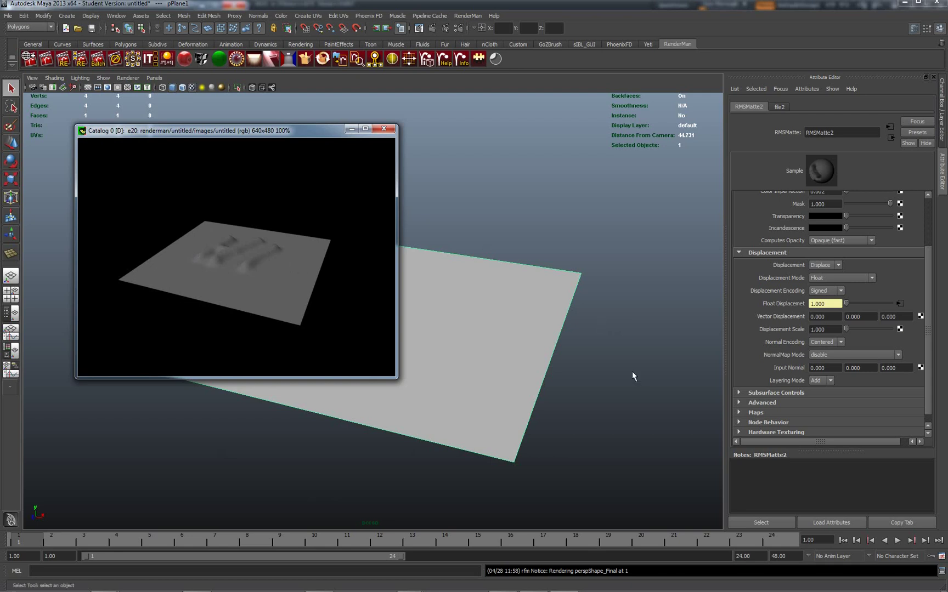
alt+drag(636, 405, 548, 383)
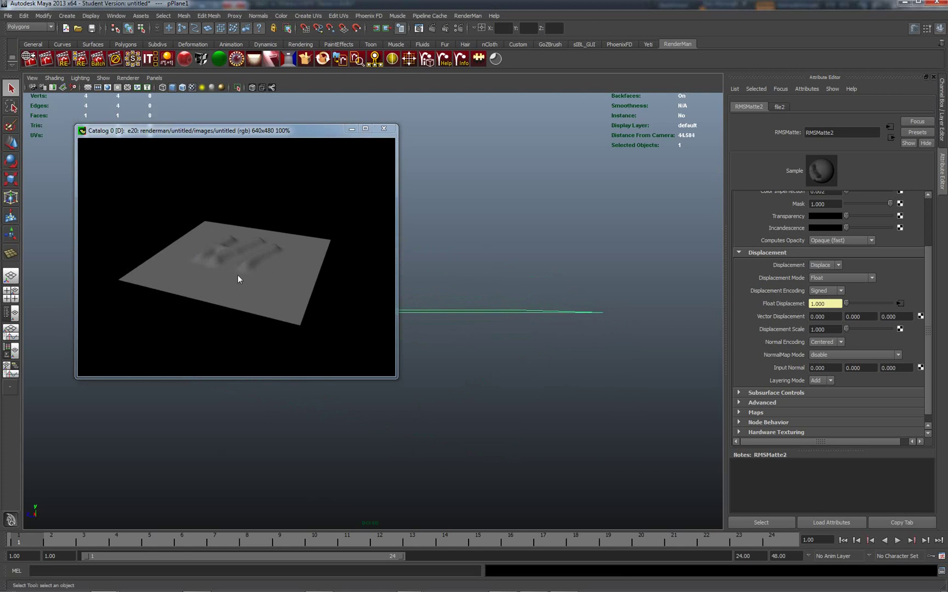
right_click(249, 256)
click(272, 263)
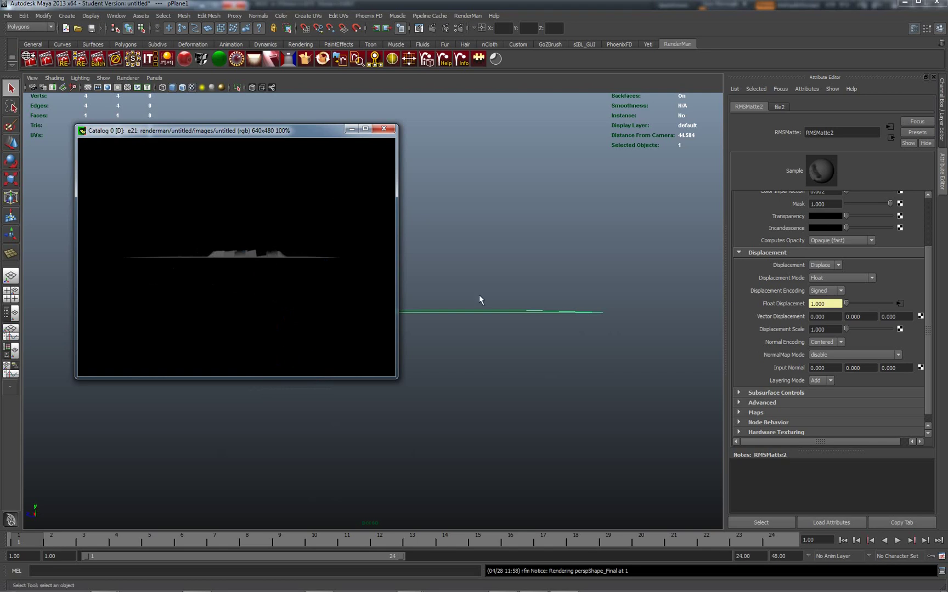
- Add the RenderMan displacement attributes to the RMSMatte2 material
alt+drag(479, 295, 554, 376)
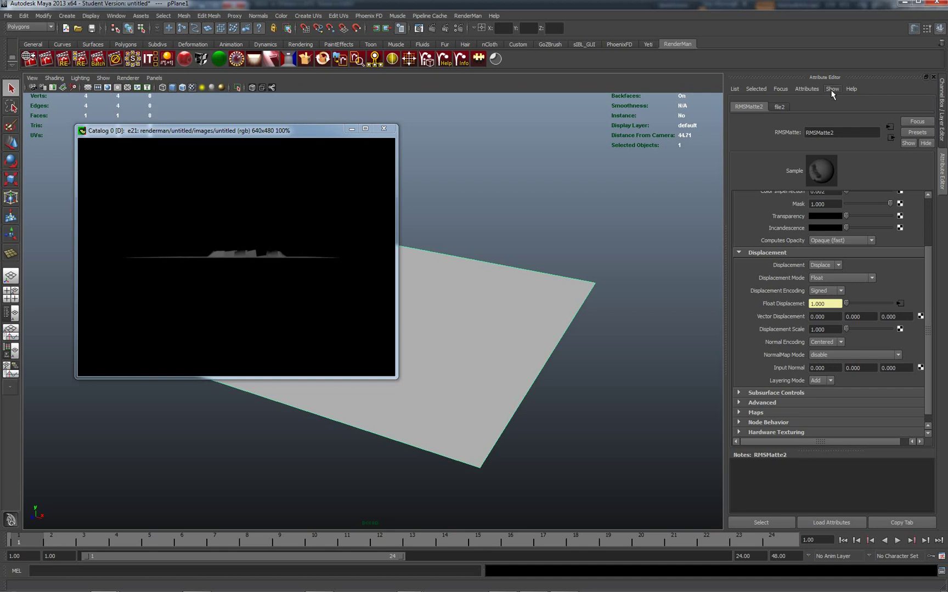
drag(927, 254, 927, 200)
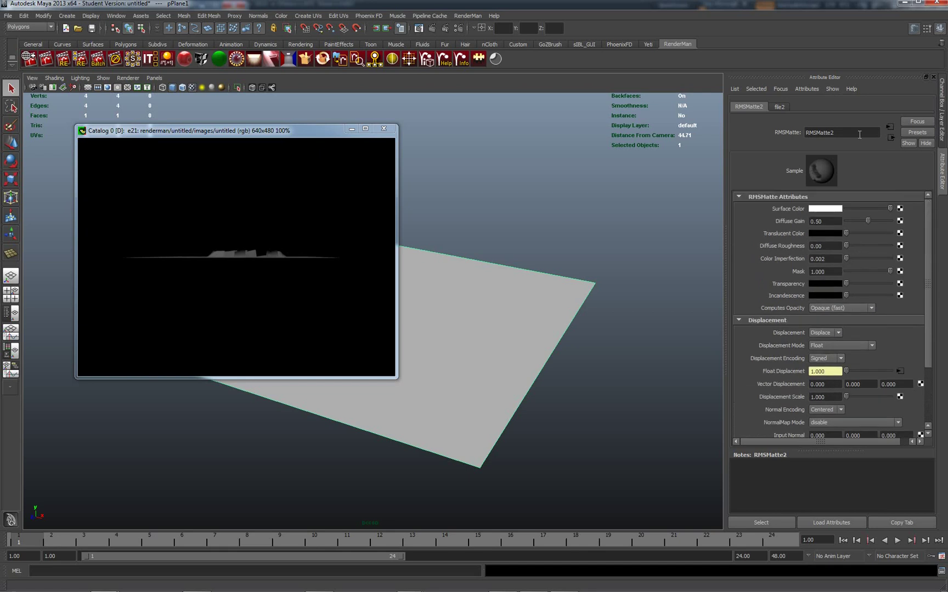
click(811, 90)
mouse_move(828, 137)
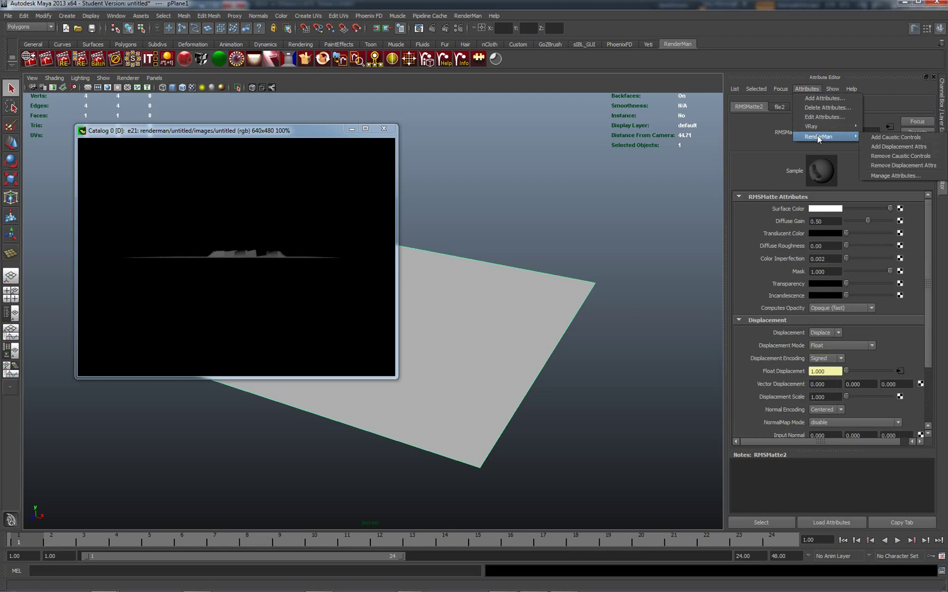
click(892, 148)
- Set the material's Displacement Bound to about 7.9 in its extra RenderMan attributes and re-render from the raised angle
drag(925, 225, 929, 418)
click(756, 433)
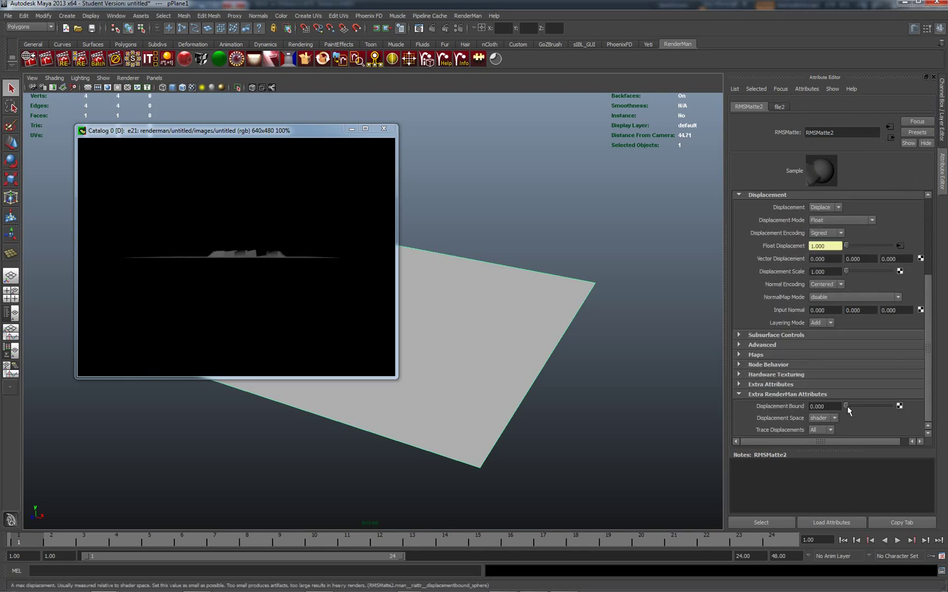
drag(846, 405, 849, 406)
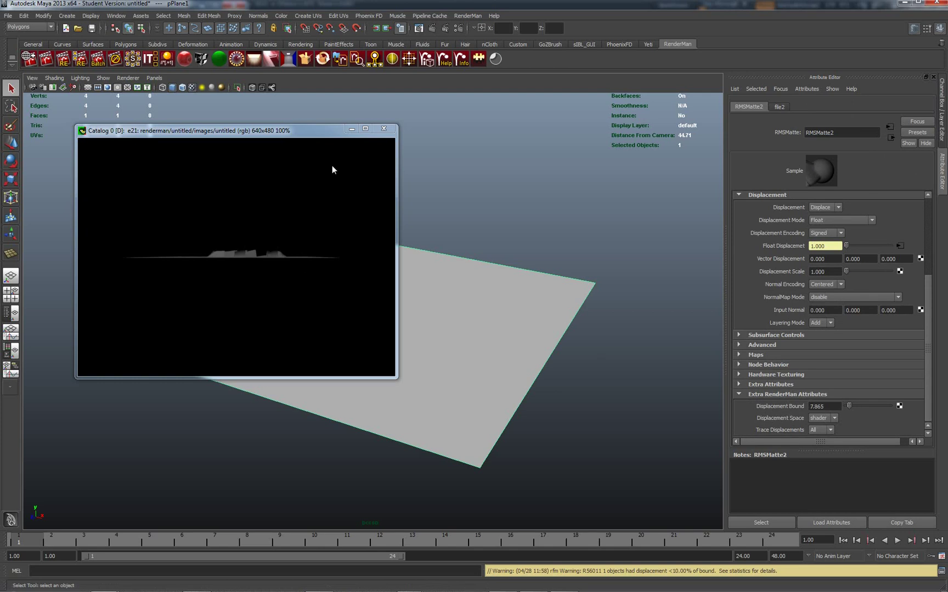
drag(329, 137, 306, 296)
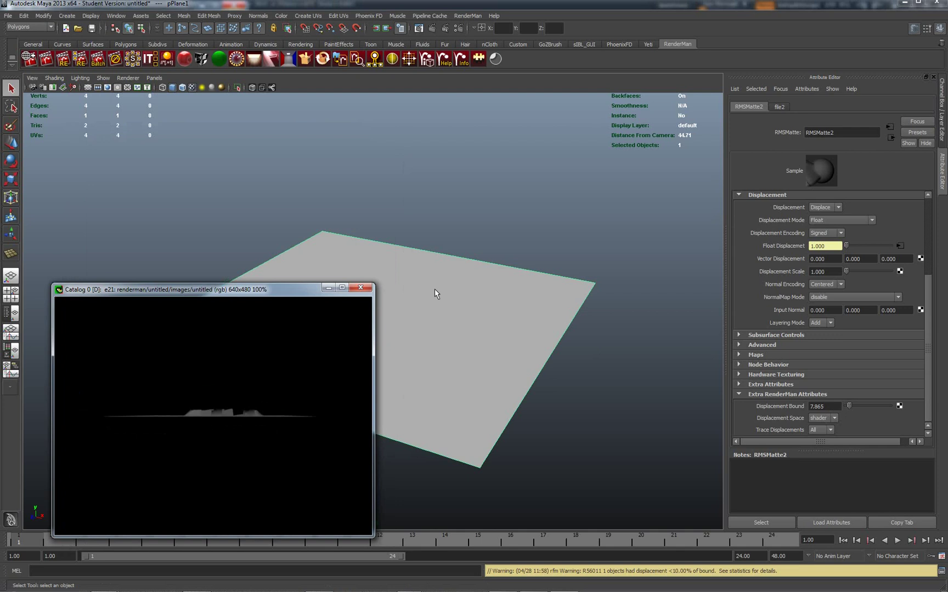
right_click(230, 353)
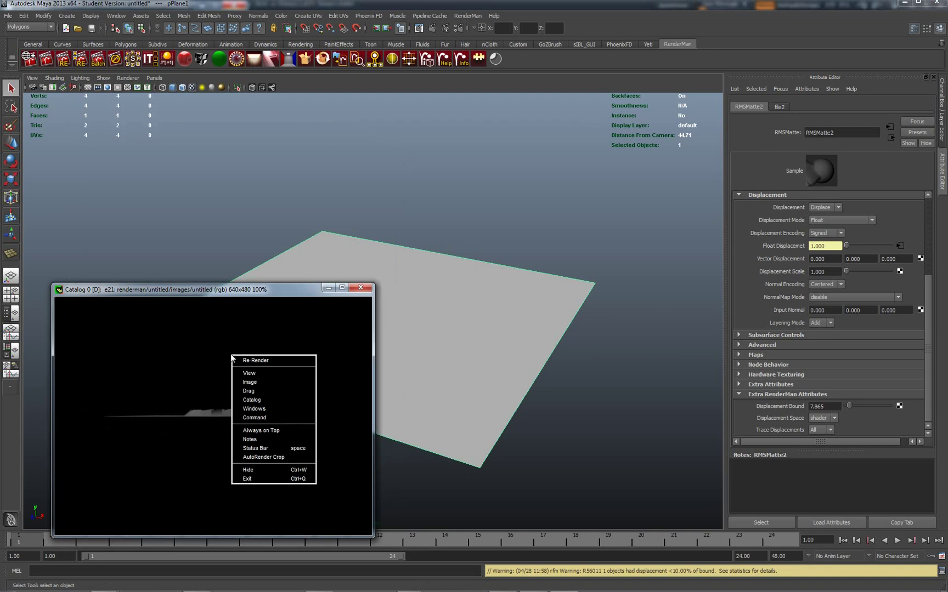
click(254, 361)
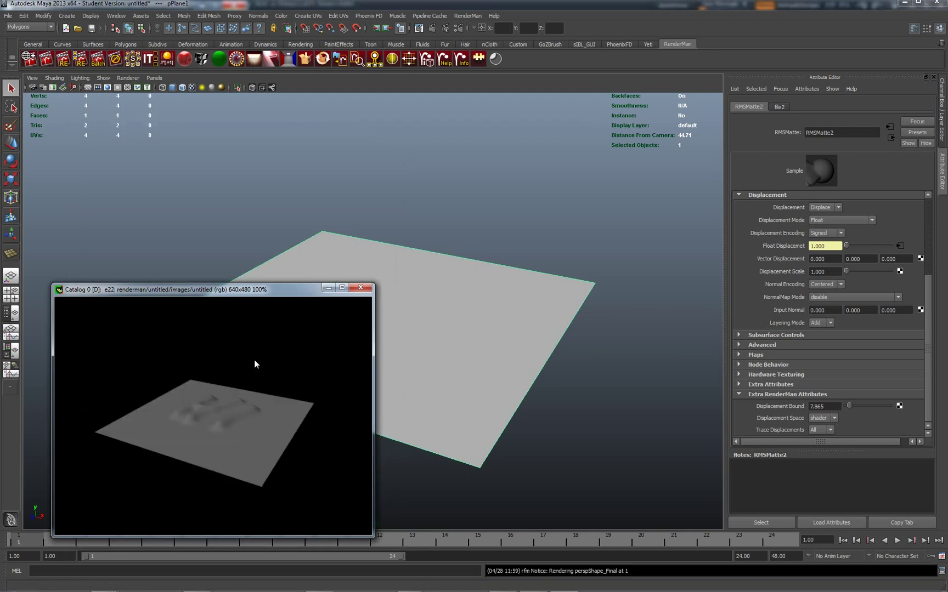
- Reselect the plane in the viewport to load its transform, shape and material attributes
click(756, 89)
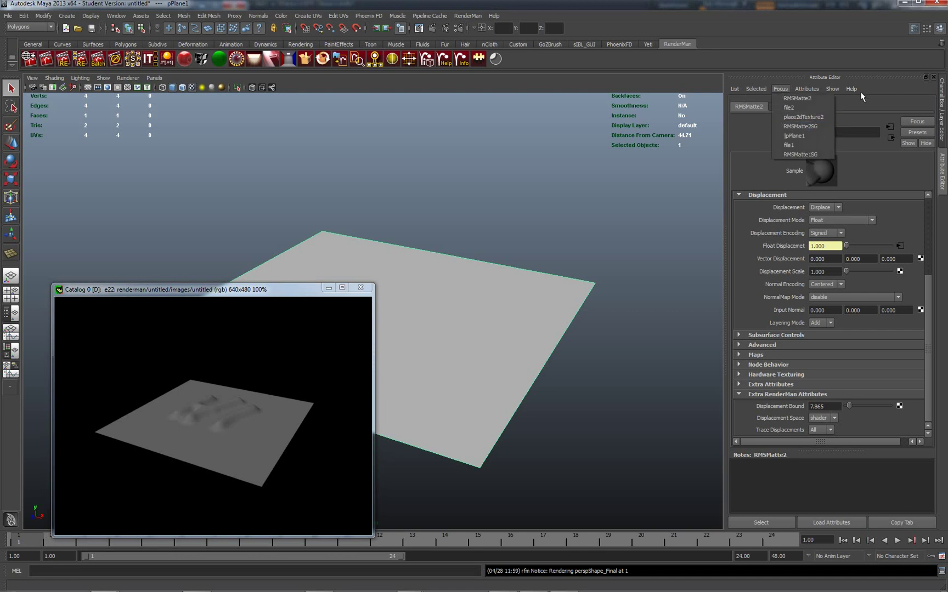
click(812, 136)
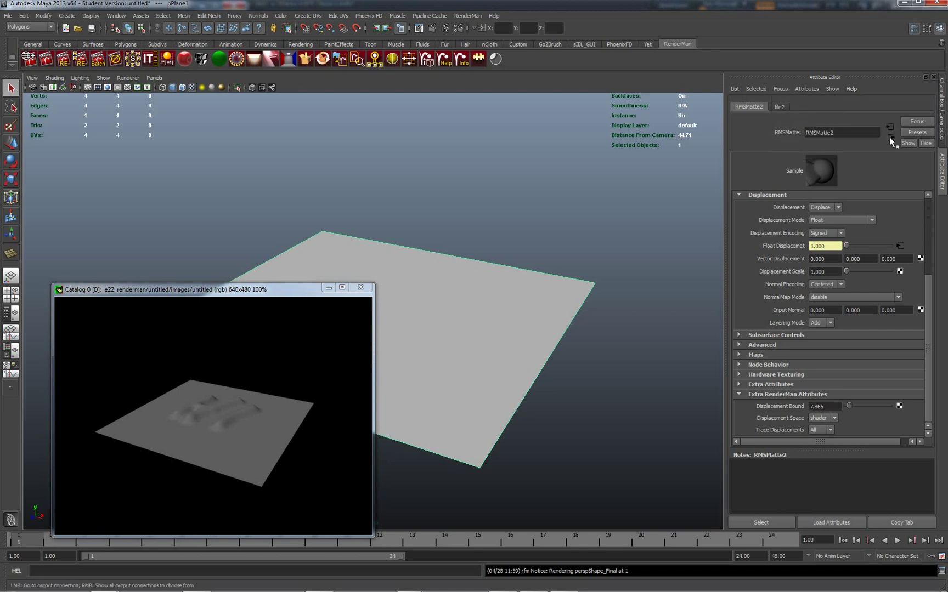
click(890, 138)
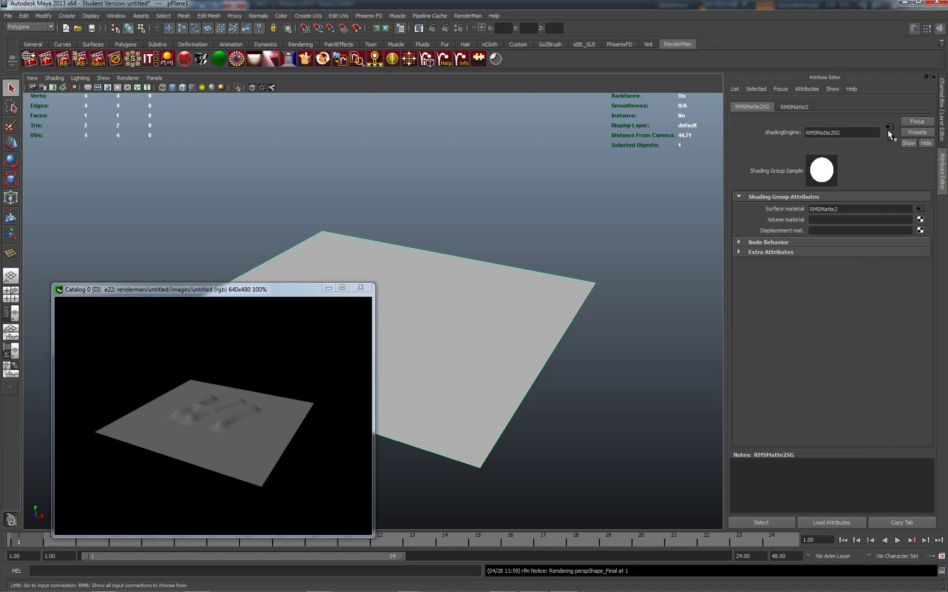
click(889, 127)
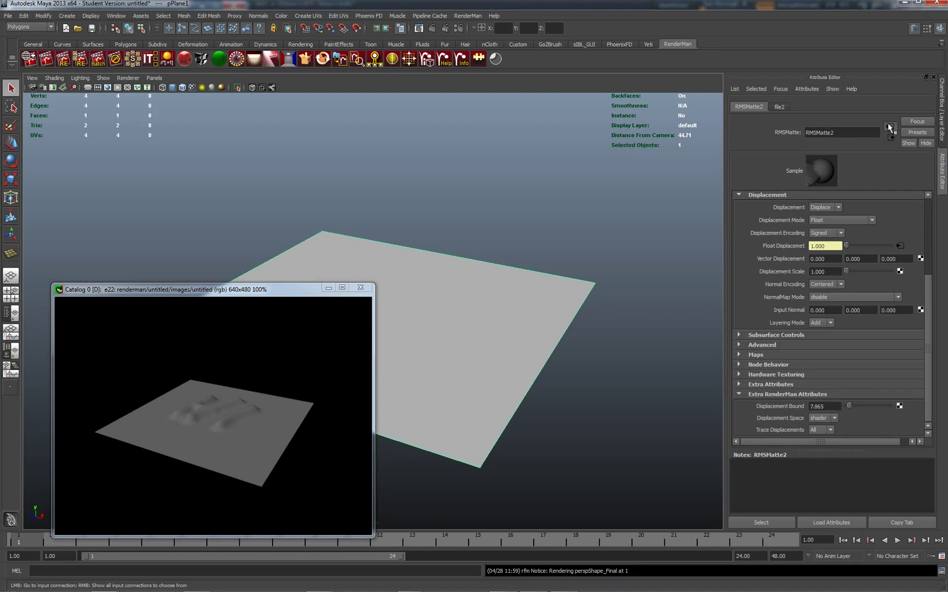
click(592, 249)
click(568, 301)
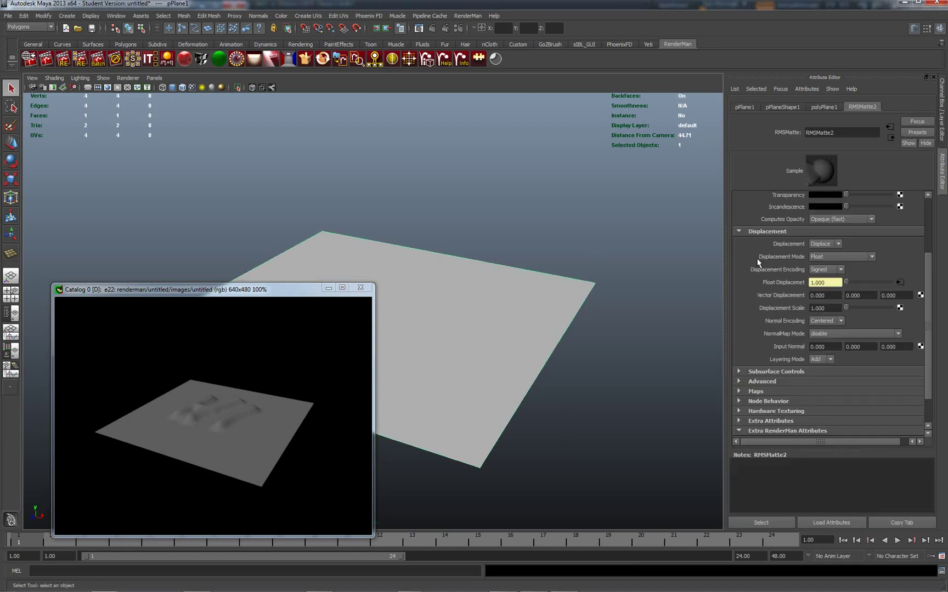
- Add the RenderMan Subdiv Scheme attributes to the plane's shape node, pPlaneShape1
click(767, 108)
click(808, 88)
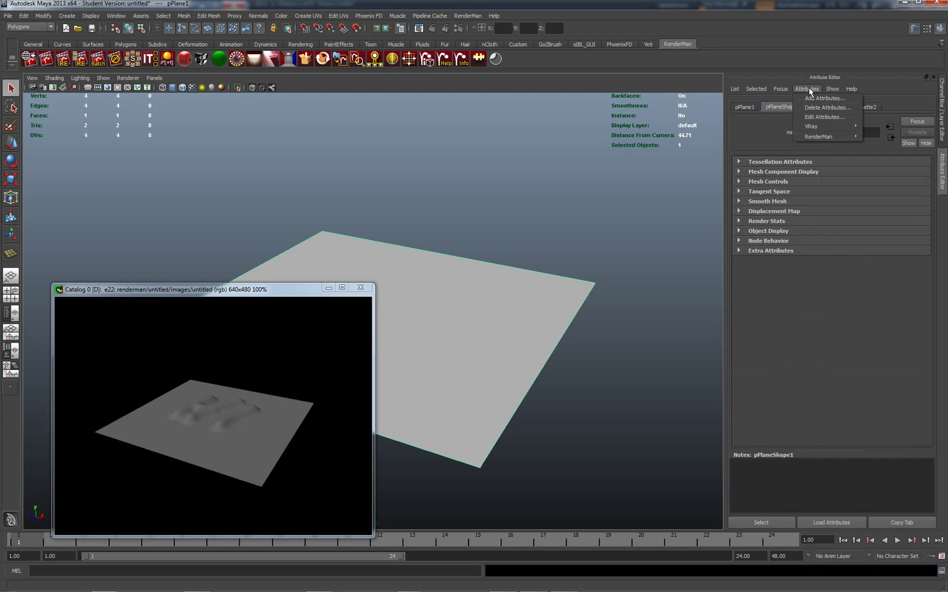
mouse_move(822, 137)
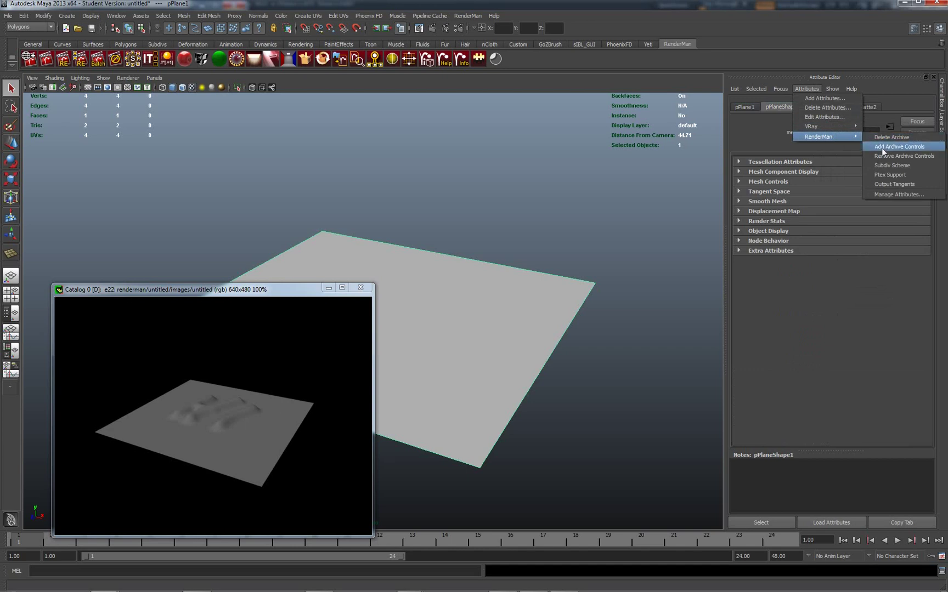
click(889, 165)
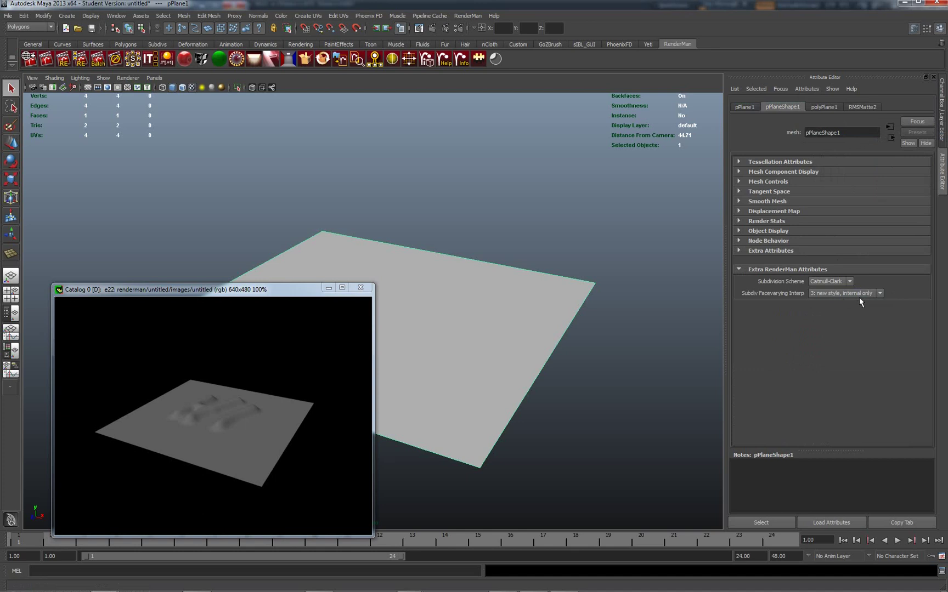
- Re-render the plane with its Catmull-Clark subdivision scheme and move the render window clear of the plane
drag(215, 296, 295, 181)
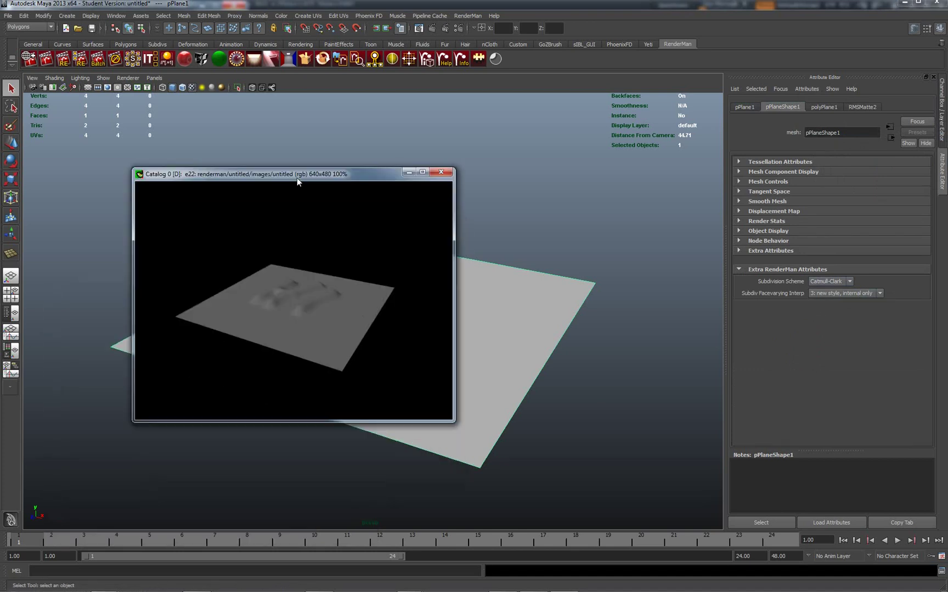
right_click(290, 301)
click(305, 306)
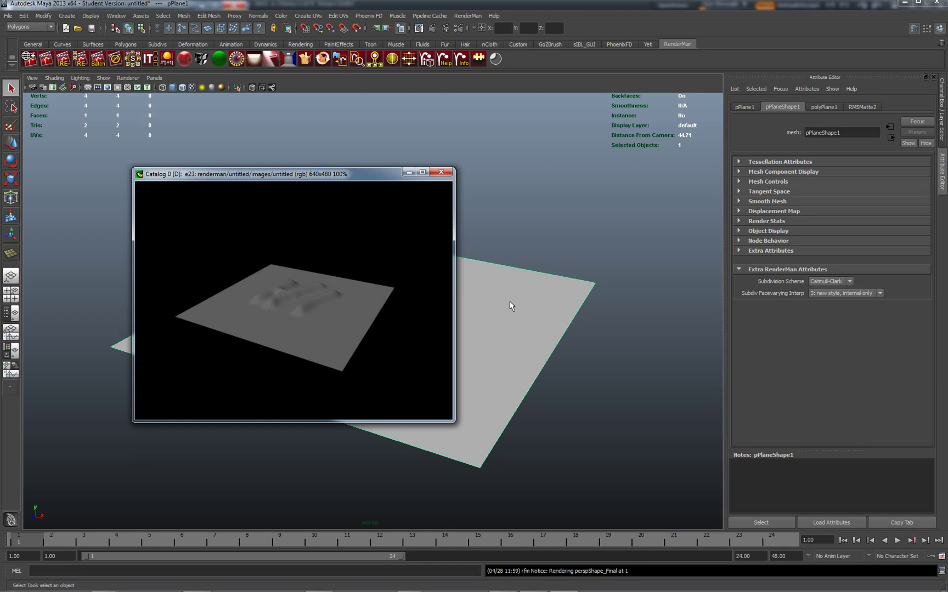
drag(383, 175, 273, 164)
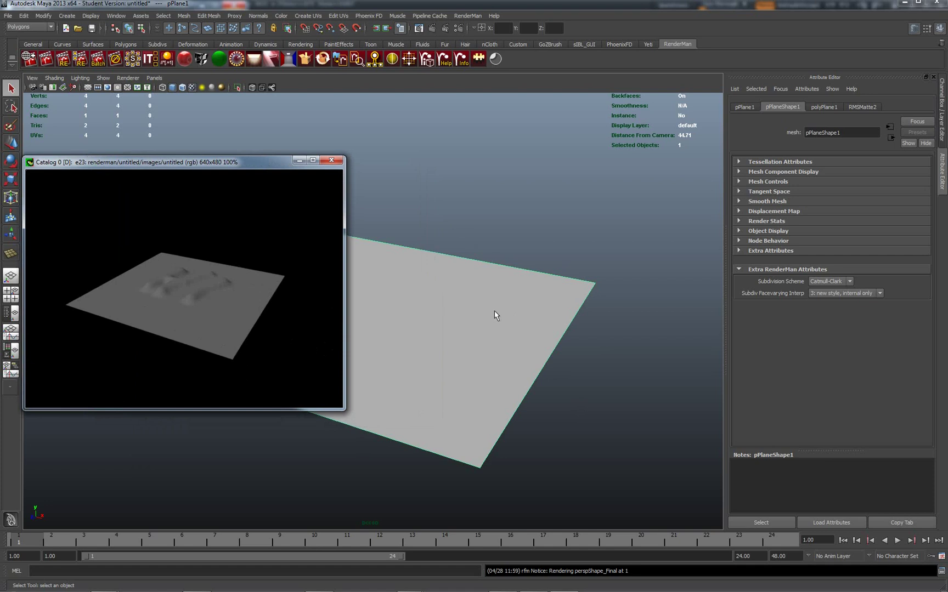
- Set the RMSMatte2 material's Displacement Scale to 5 and re-render the plane from a nearly edge-on camera angle
alt+drag(495, 315, 539, 373)
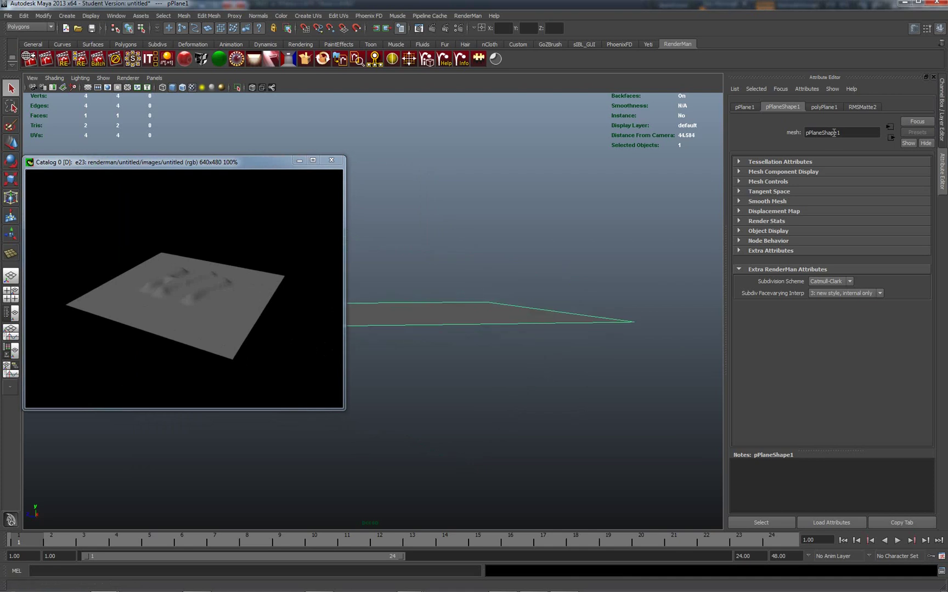
click(861, 106)
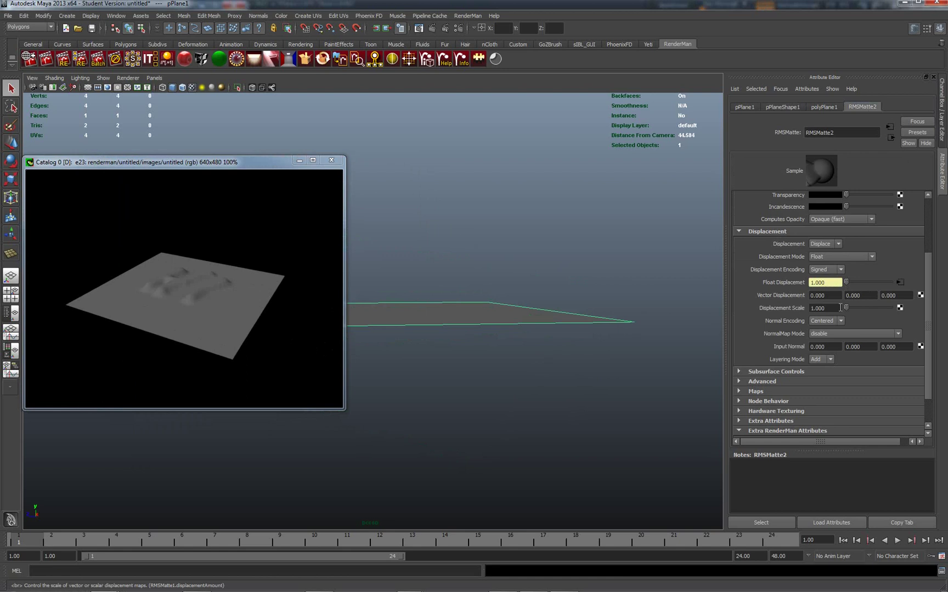
drag(835, 308, 807, 309)
key(Return)
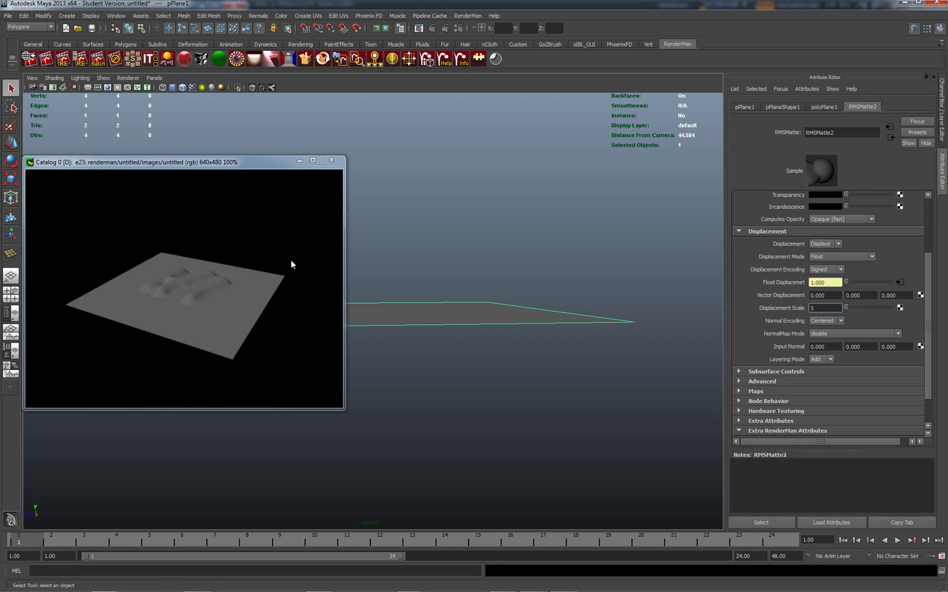
right_click(219, 286)
click(238, 285)
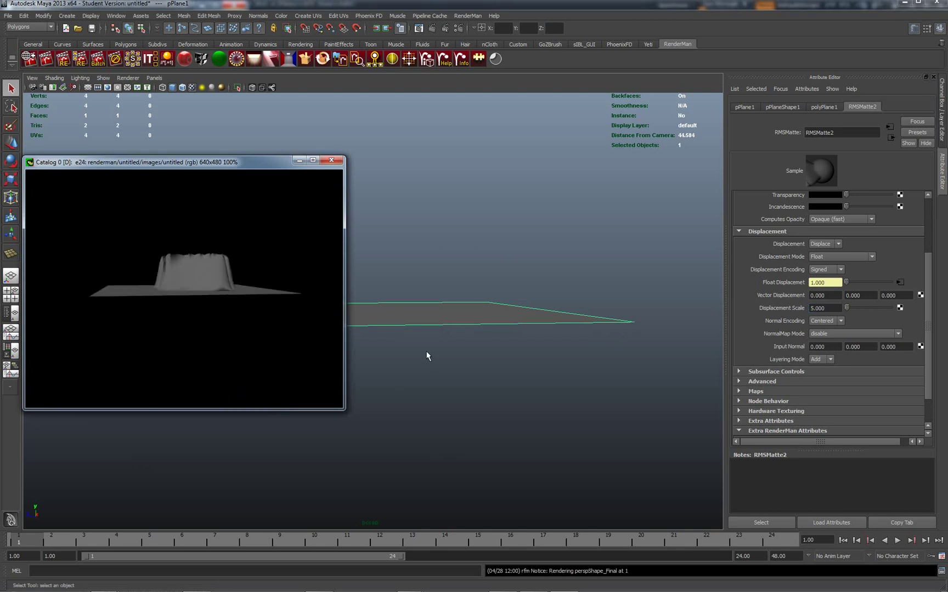
- Re-render the displaced plane from a raised camera angle and again from a closer camera distance
alt+drag(427, 355, 450, 370)
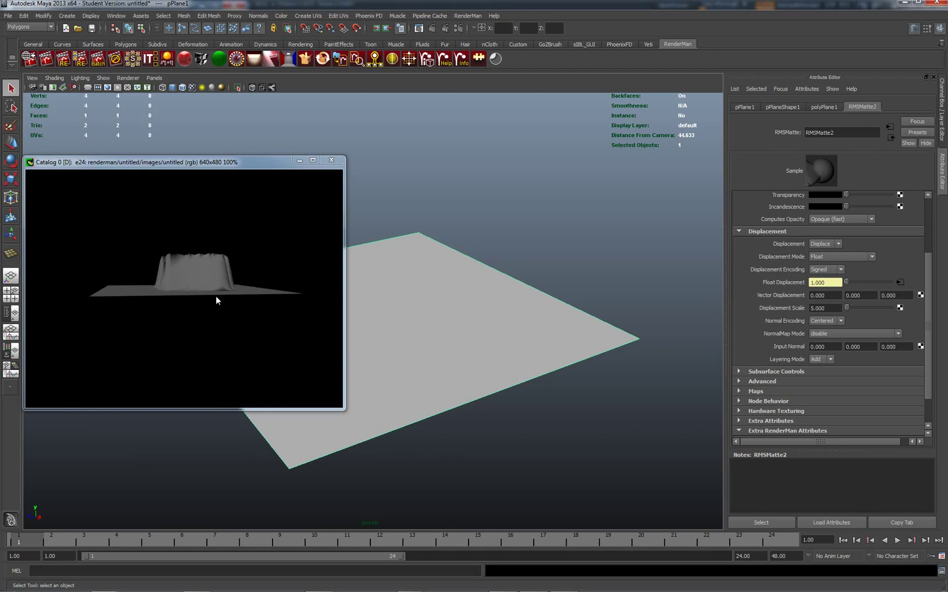
right_click(188, 265)
click(207, 270)
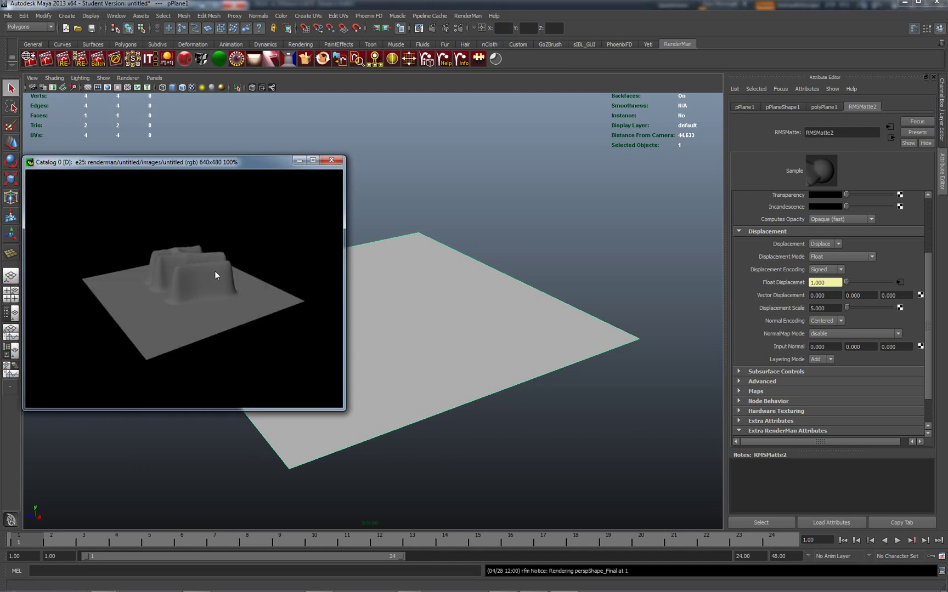
right_click(227, 353)
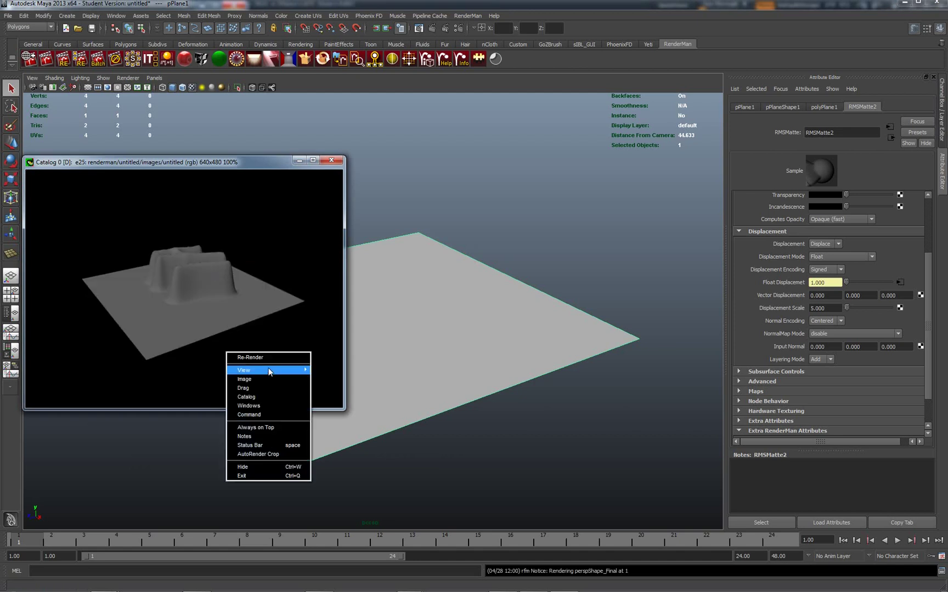
click(251, 343)
alt+right_drag(544, 440, 665, 536)
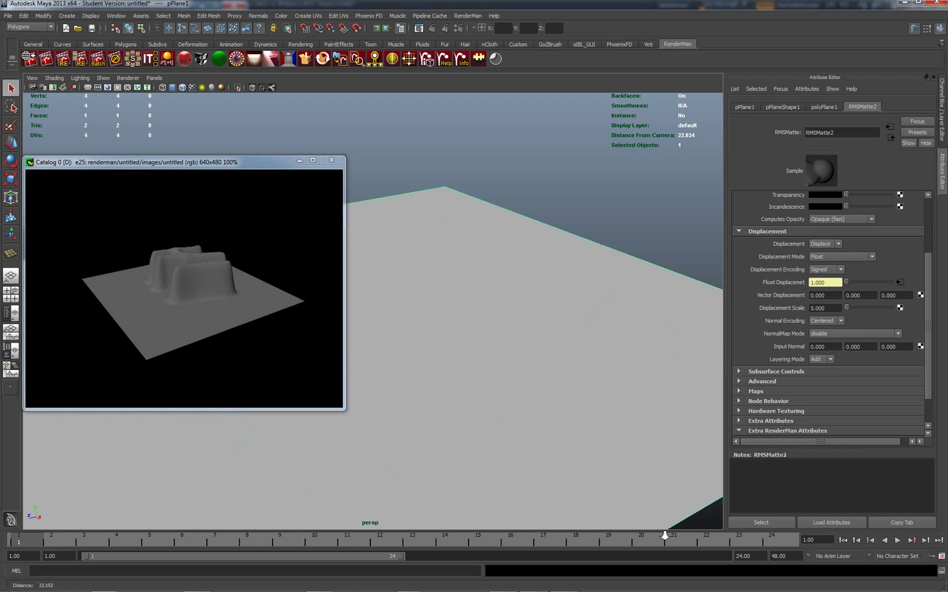
right_click(215, 294)
click(245, 298)
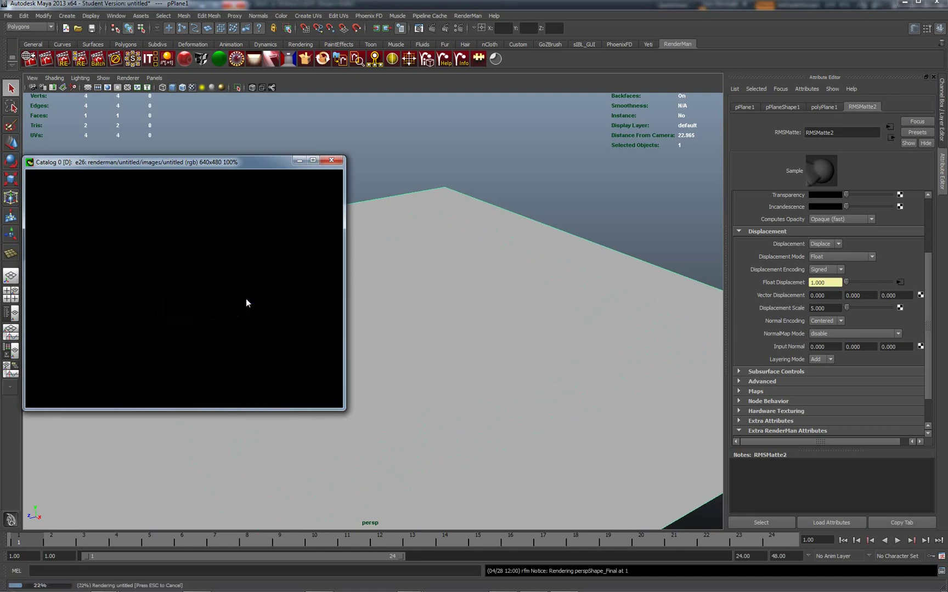